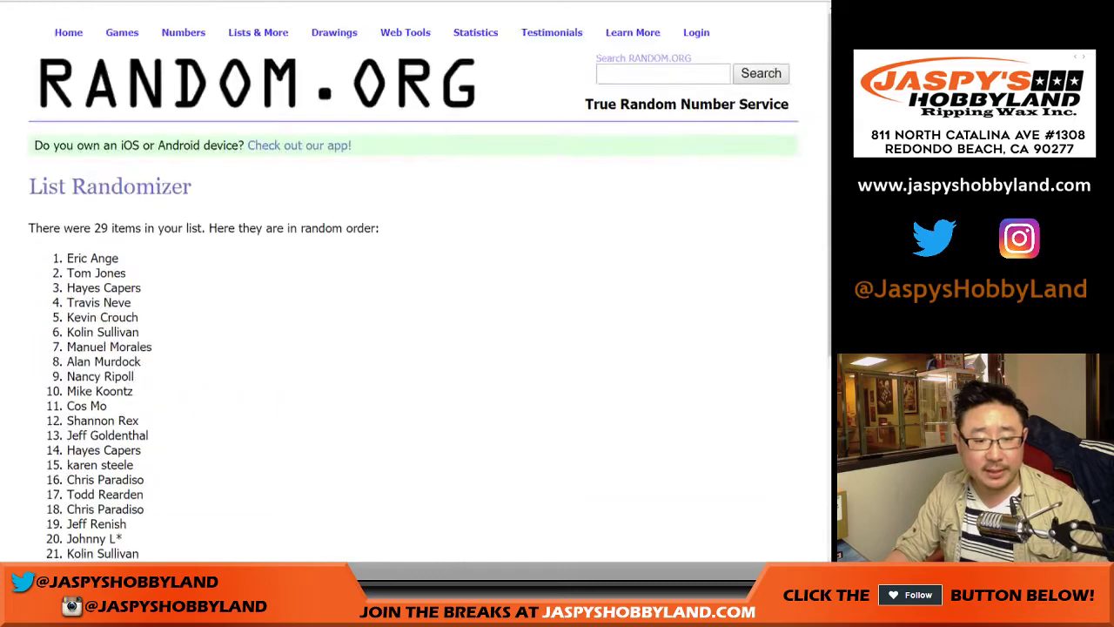
- Randomize the list of names one more time
{"action": "scroll", "coordinate": [54, 463], "scroll_direction": "down", "scroll_amount": 5}
{"action": "left_click", "coordinate": [54, 463]}
{"action": "left_click", "coordinate": [340, 1]}
{"action": "key", "text": "ctrl+Tab"}
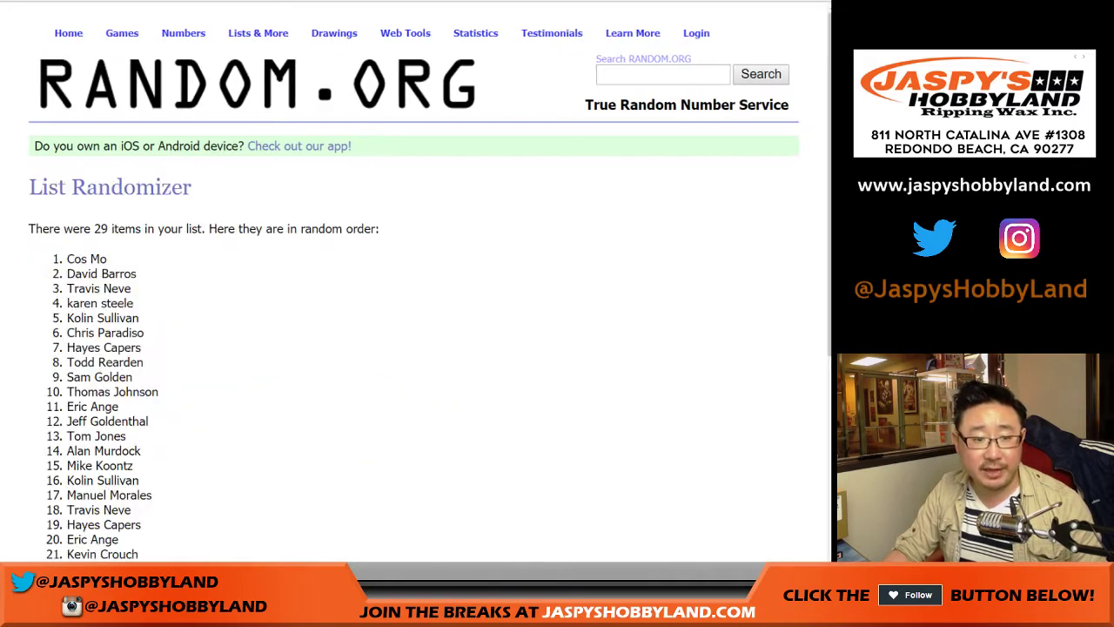
- Copy the full randomized name list into column A of the Google Sheets spreadsheet, starting at cell A1
{"action": "scroll", "coordinate": [414, 305], "scroll_direction": "down", "scroll_amount": 3}
{"action": "scroll", "coordinate": [414, 305], "scroll_direction": "up", "scroll_amount": 4}
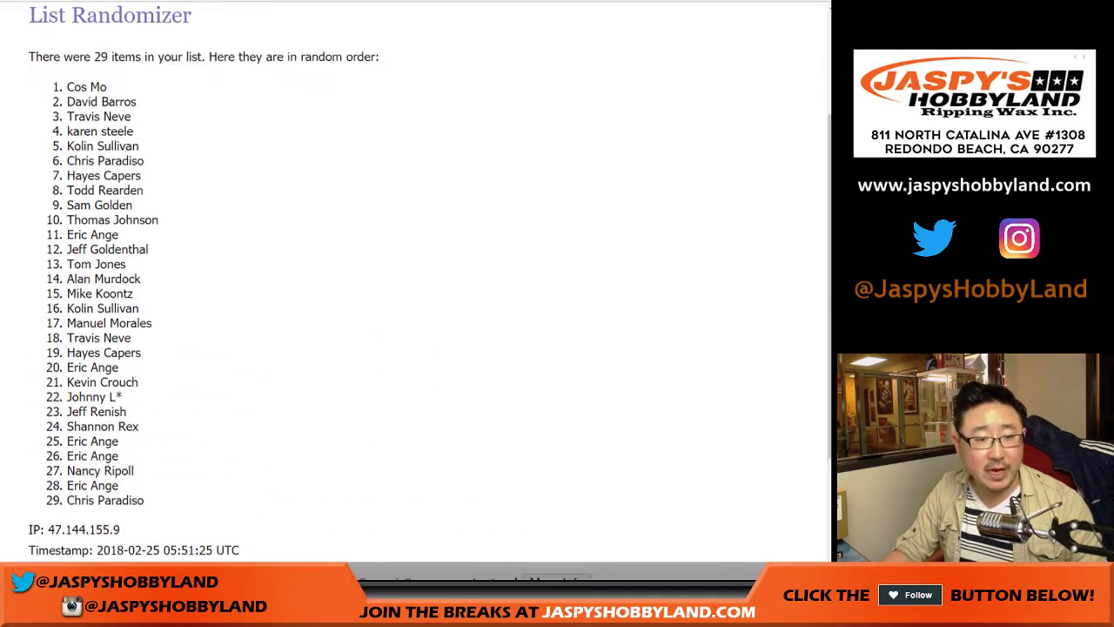
{"action": "left_click_drag", "start_coordinate": [67, 221], "coordinate": [145, 315]}
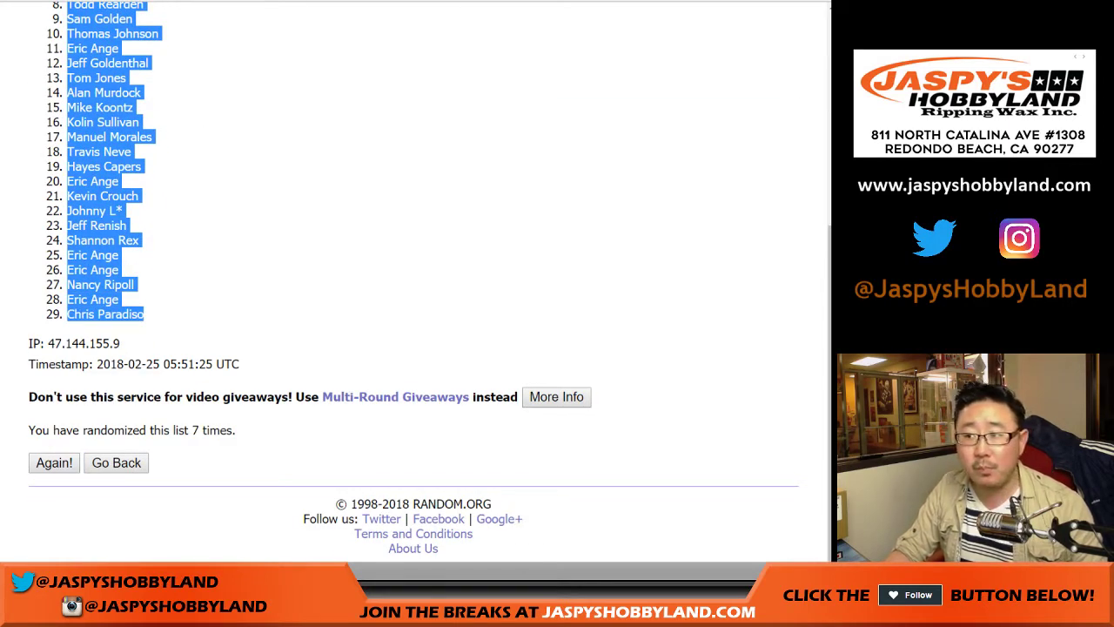
{"action": "key", "text": "ctrl+Tab"}
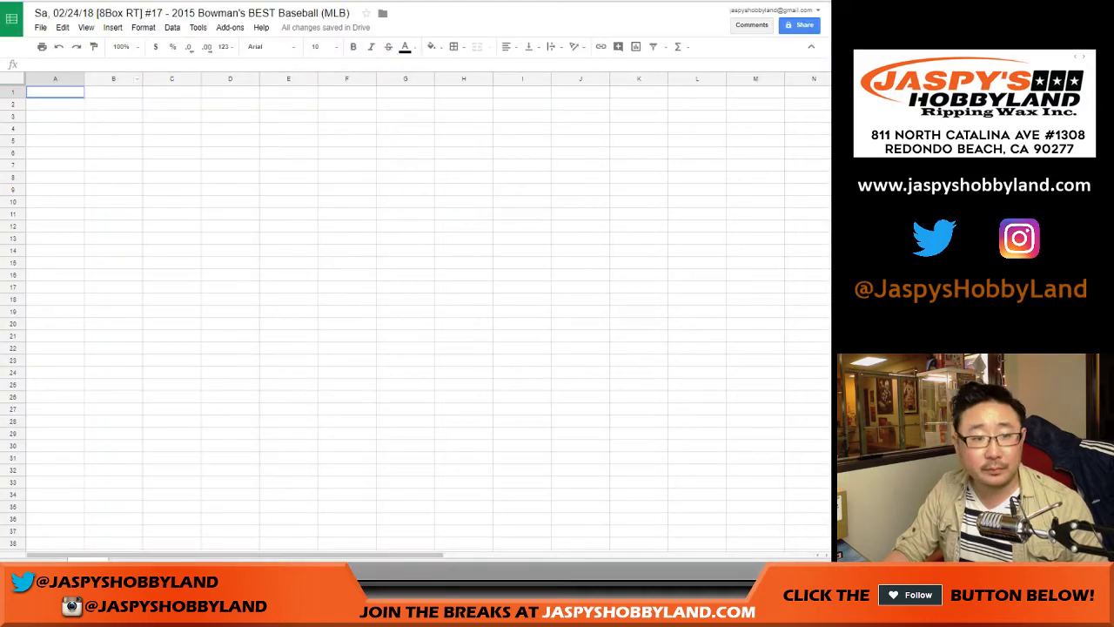
{"action": "right_click", "coordinate": [77, 92]}
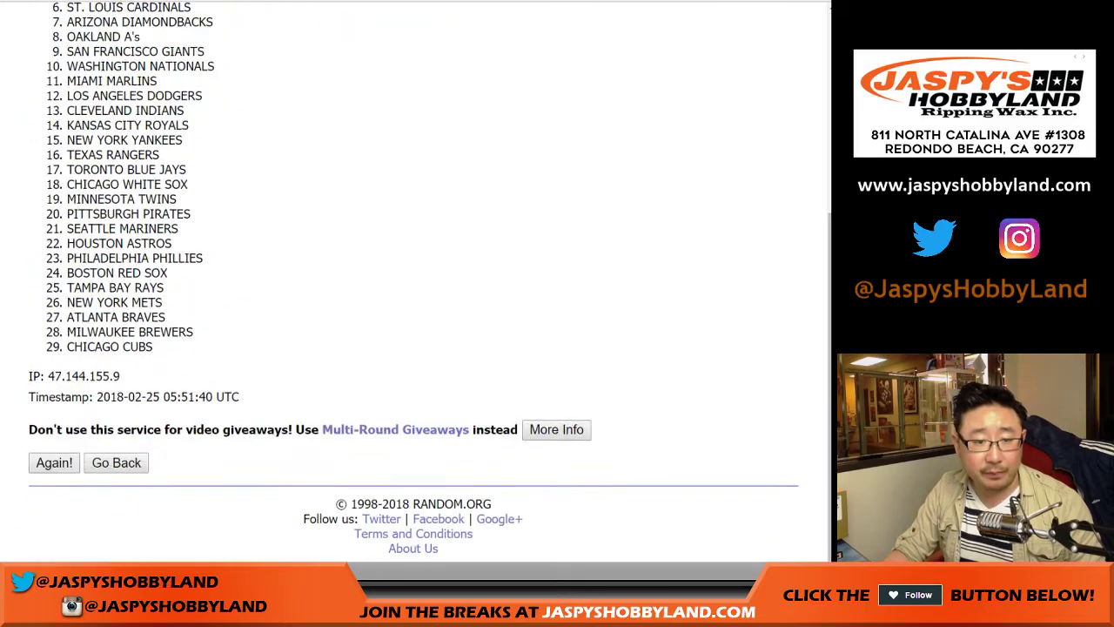
- Reshuffle the baseball team list on RANDOM.ORG until it has been randomized seven times
{"action": "left_click", "coordinate": [54, 463]}
{"action": "left_click", "coordinate": [54, 463]}
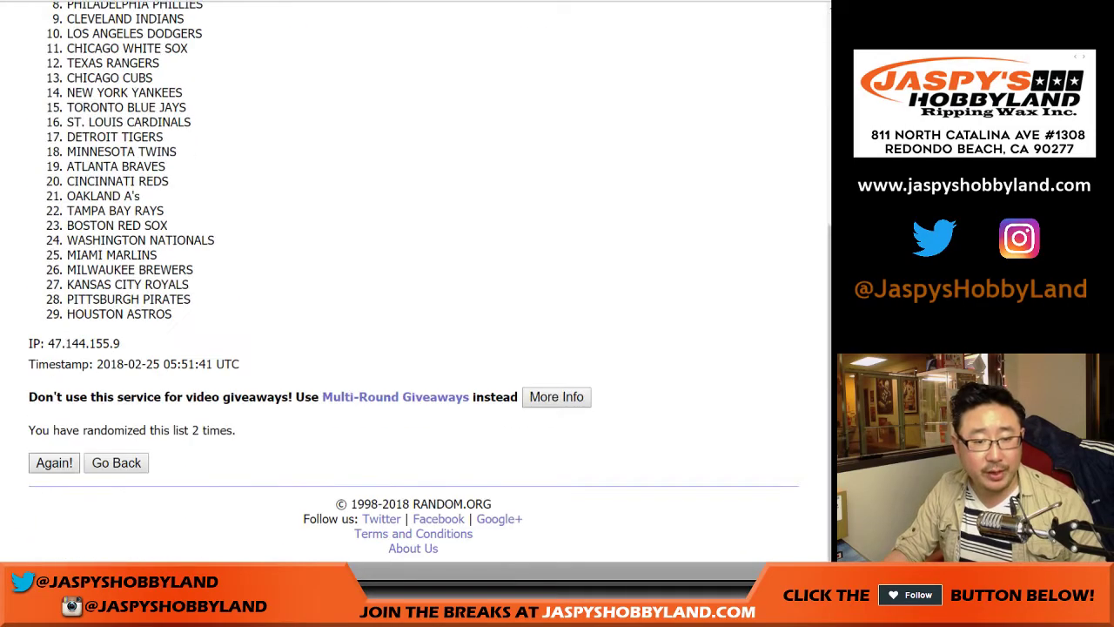
{"action": "left_click", "coordinate": [54, 463]}
{"action": "left_click", "coordinate": [54, 462]}
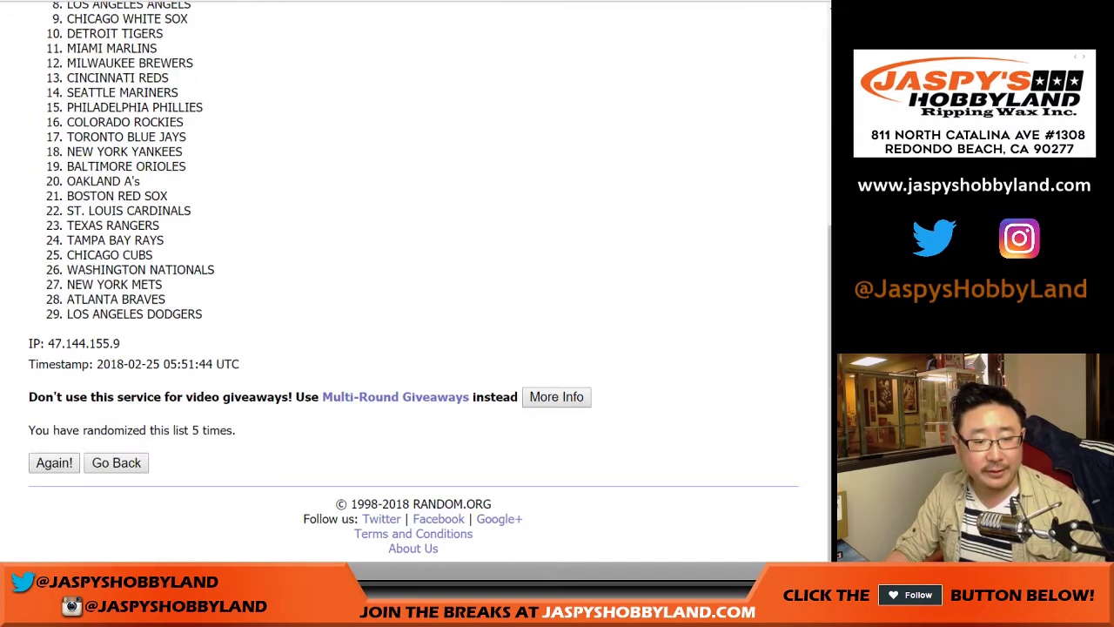
{"action": "left_click", "coordinate": [54, 462]}
{"action": "left_click", "coordinate": [54, 462]}
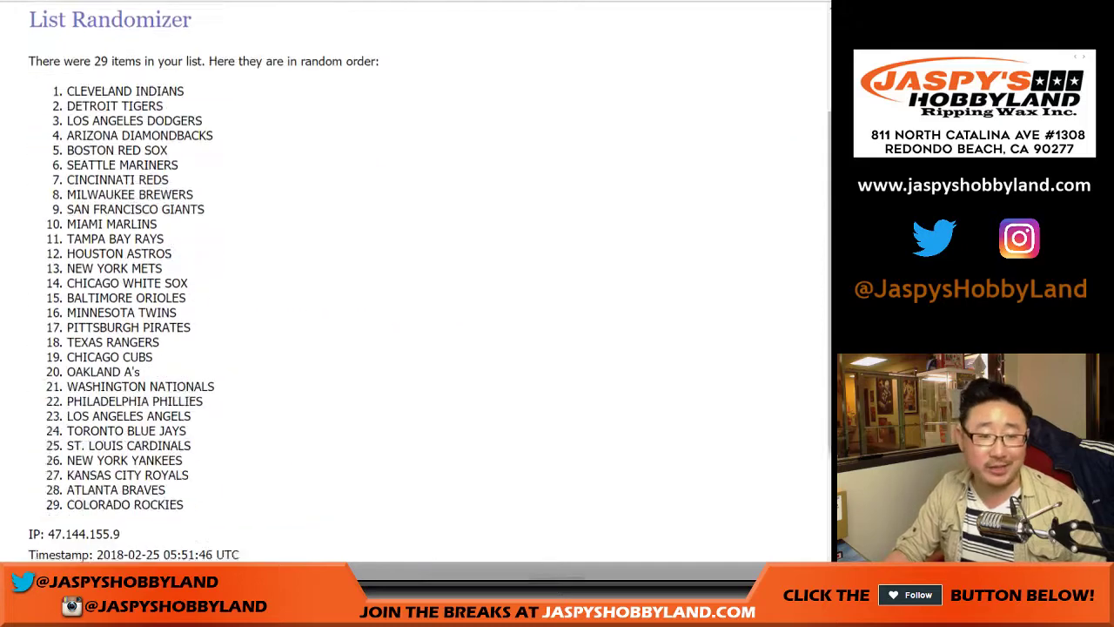
{"action": "left_click_drag", "start_coordinate": [236, 430], "coordinate": [178, 430]}
{"action": "left_click", "coordinate": [218, 430]}
- Copy all the randomized teams into column B of the Google Sheets spreadsheet, starting at cell B1
{"action": "scroll", "coordinate": [414, 280], "scroll_direction": "up", "scroll_amount": 3}
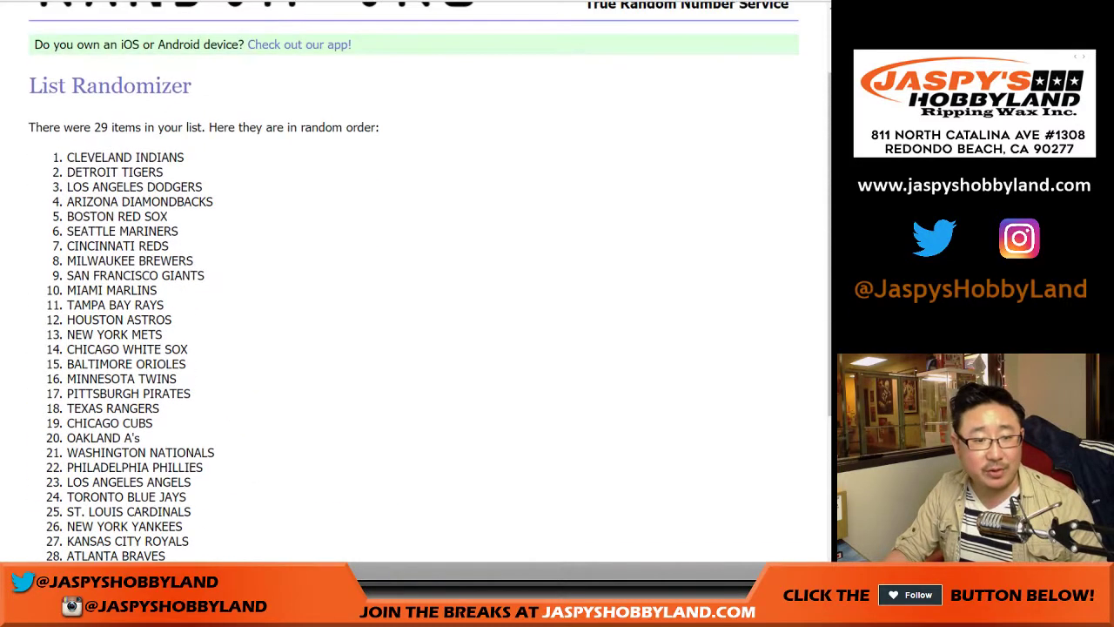
{"action": "left_click_drag", "start_coordinate": [66, 157], "coordinate": [184, 314]}
{"action": "key", "text": "ctrl+c"}
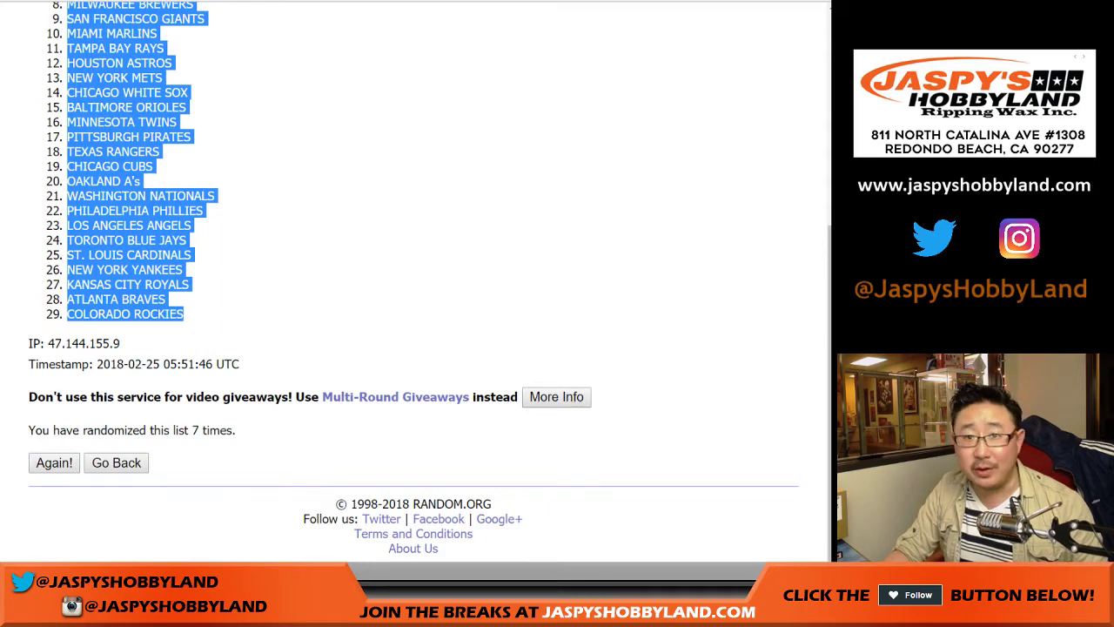
{"action": "key", "text": "ctrl+Tab"}
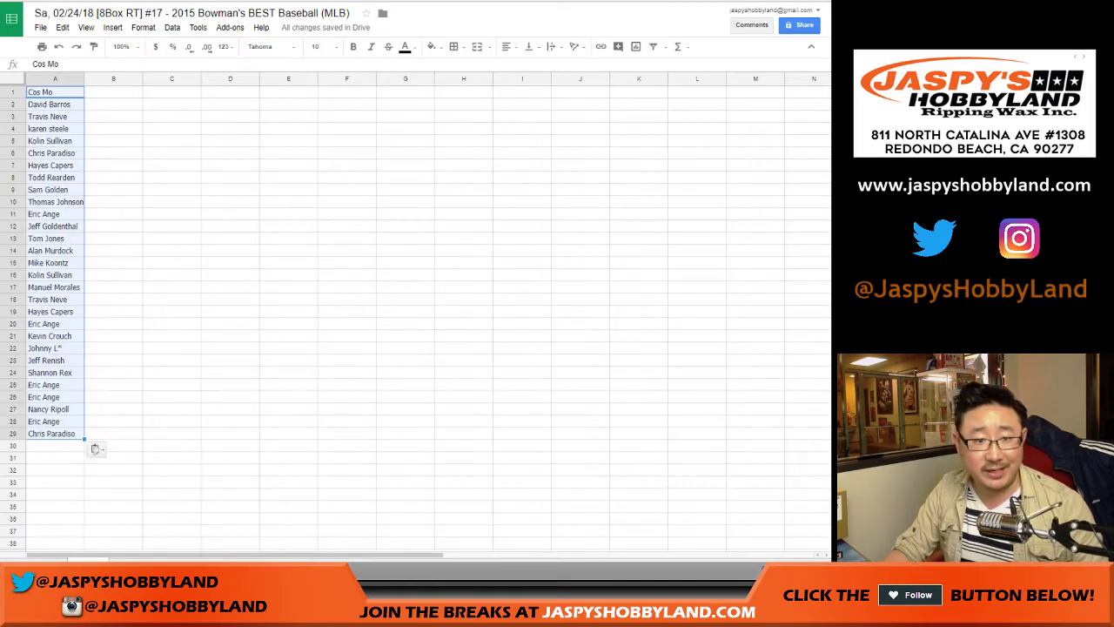
{"action": "left_click", "coordinate": [113, 91]}
{"action": "right_click", "coordinate": [126, 92]}
{"action": "left_click", "coordinate": [155, 133]}
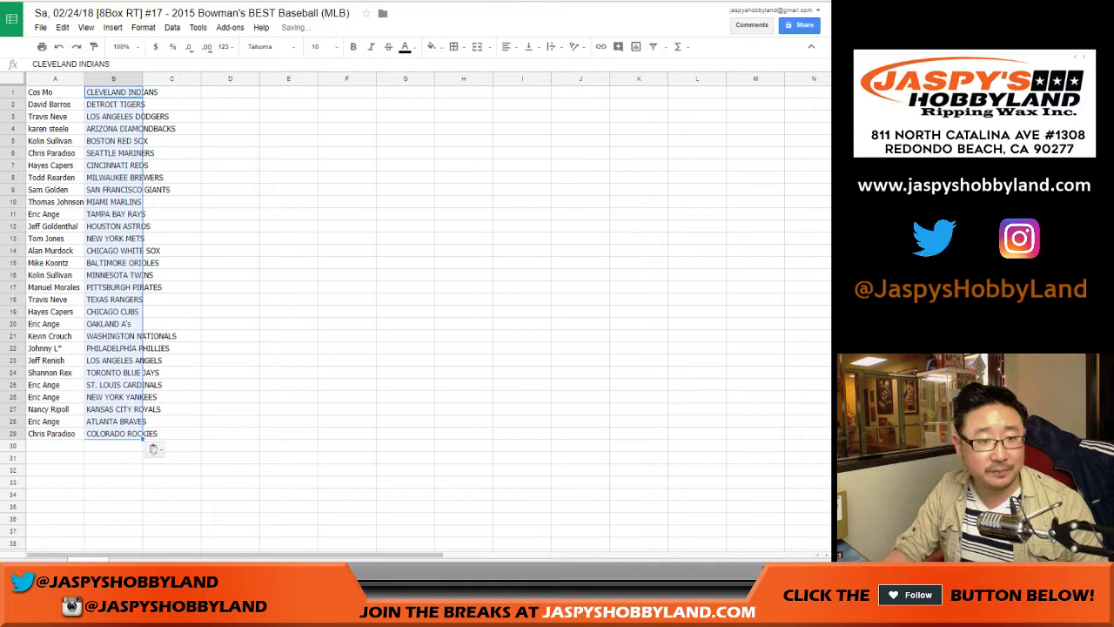
- Format the whole sheet in Roboto at size 14 and fit the column widths to their contents
{"action": "left_click", "coordinate": [14, 79]}
{"action": "left_click", "coordinate": [272, 47]}
{"action": "left_click", "coordinate": [277, 89]}
{"action": "left_click", "coordinate": [326, 47]}
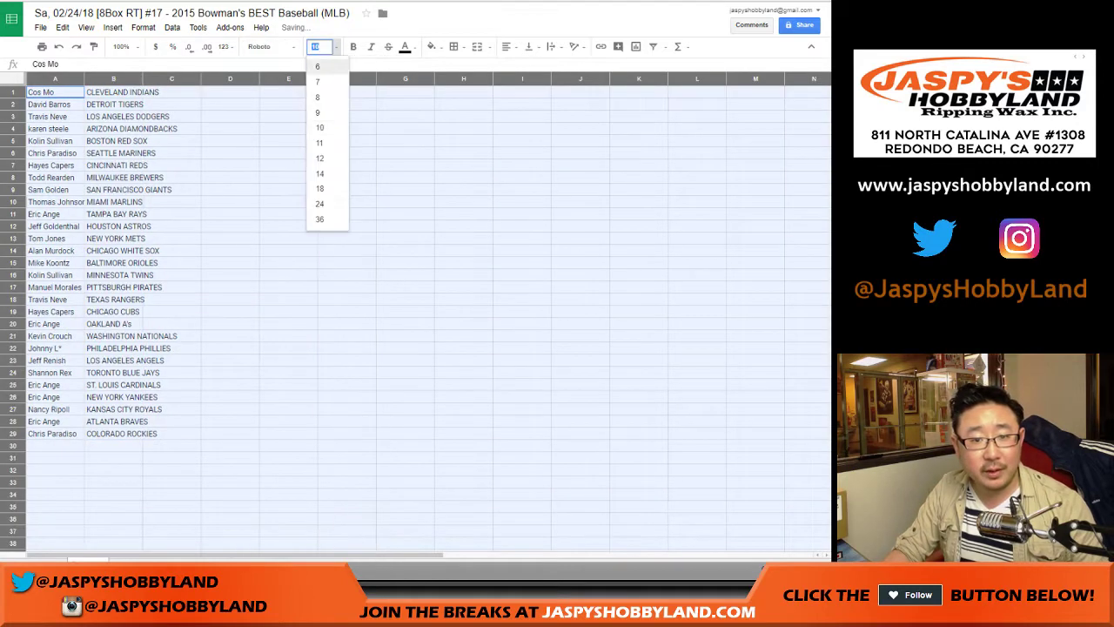
{"action": "left_click", "coordinate": [319, 173]}
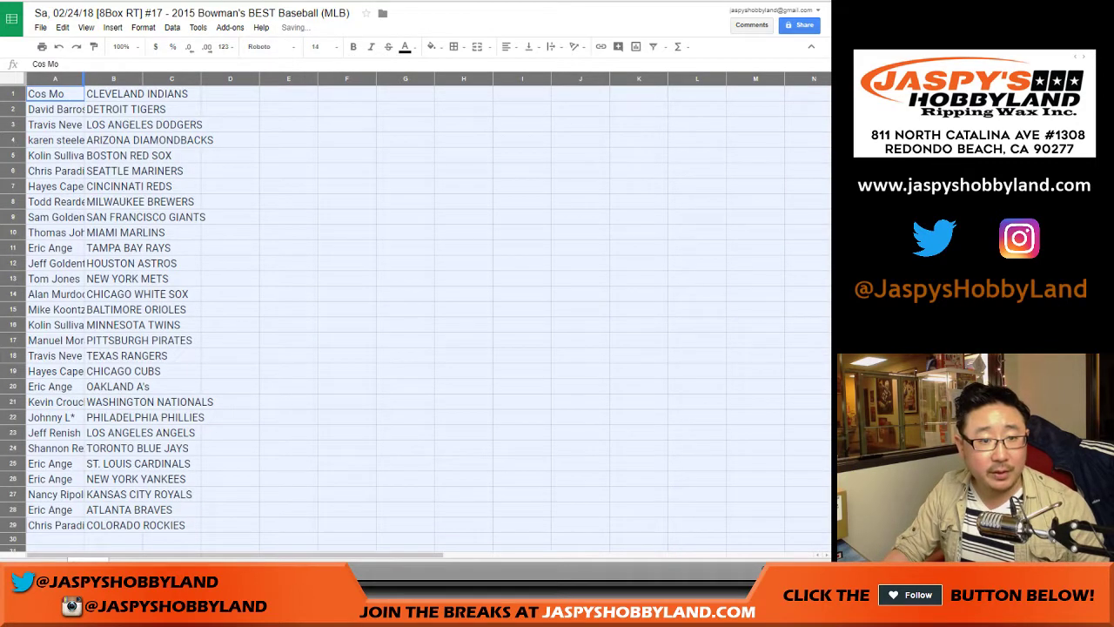
{"action": "double_click", "coordinate": [84, 78]}
- Go through the name and team pairings row by row, highlighting each row from 2 to 29
{"action": "left_click", "coordinate": [13, 110]}
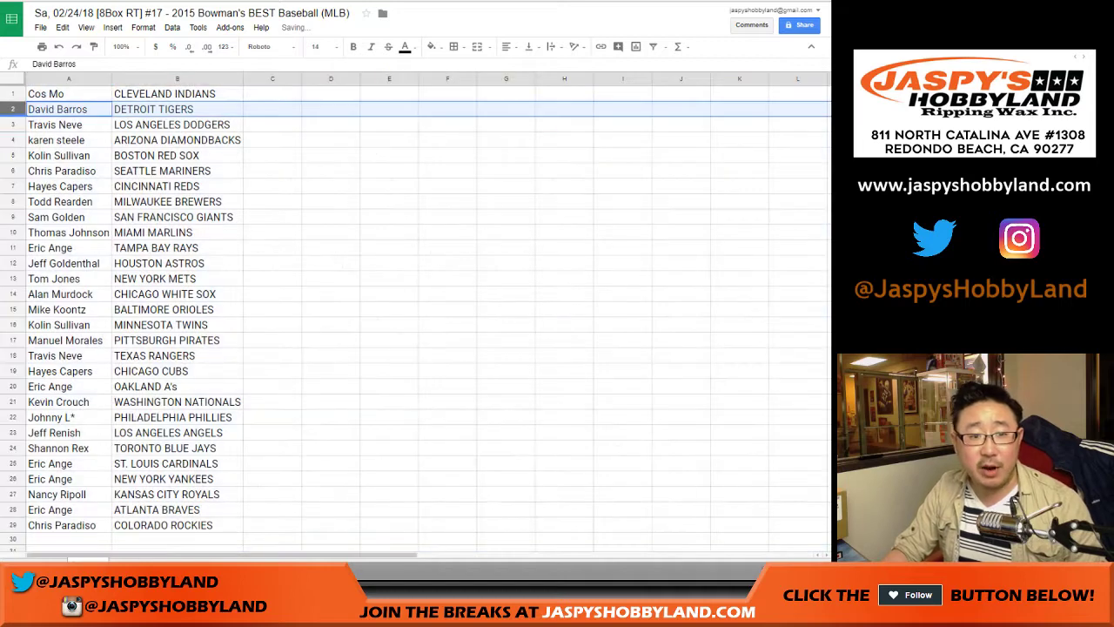
{"action": "left_click", "coordinate": [13, 124]}
{"action": "left_click", "coordinate": [13, 140]}
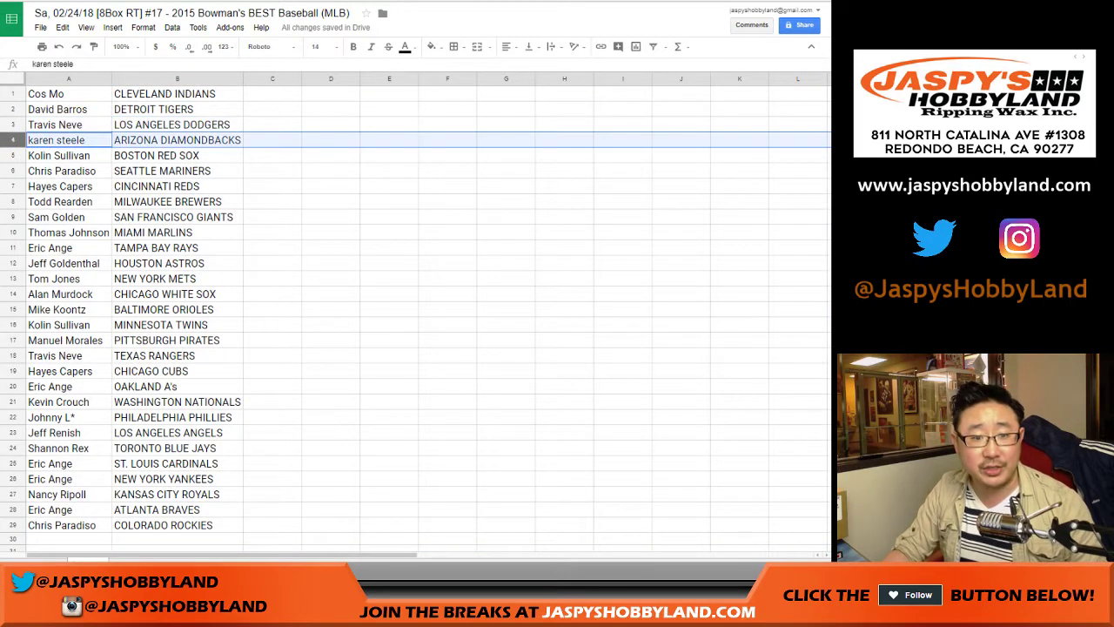
{"action": "left_click", "coordinate": [13, 156]}
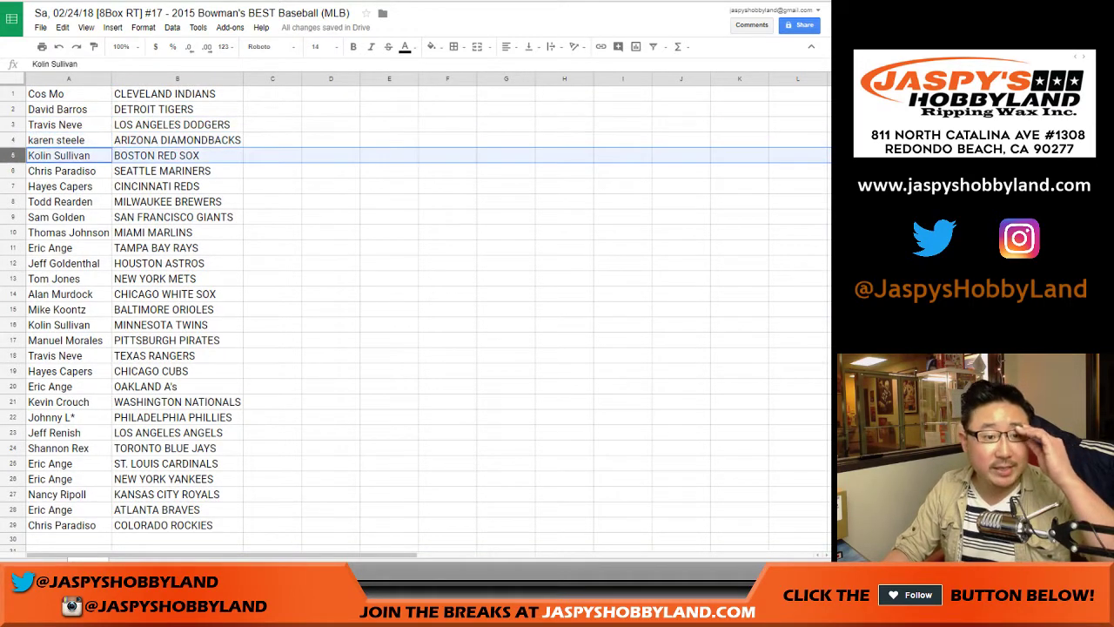
{"action": "left_click", "coordinate": [13, 171]}
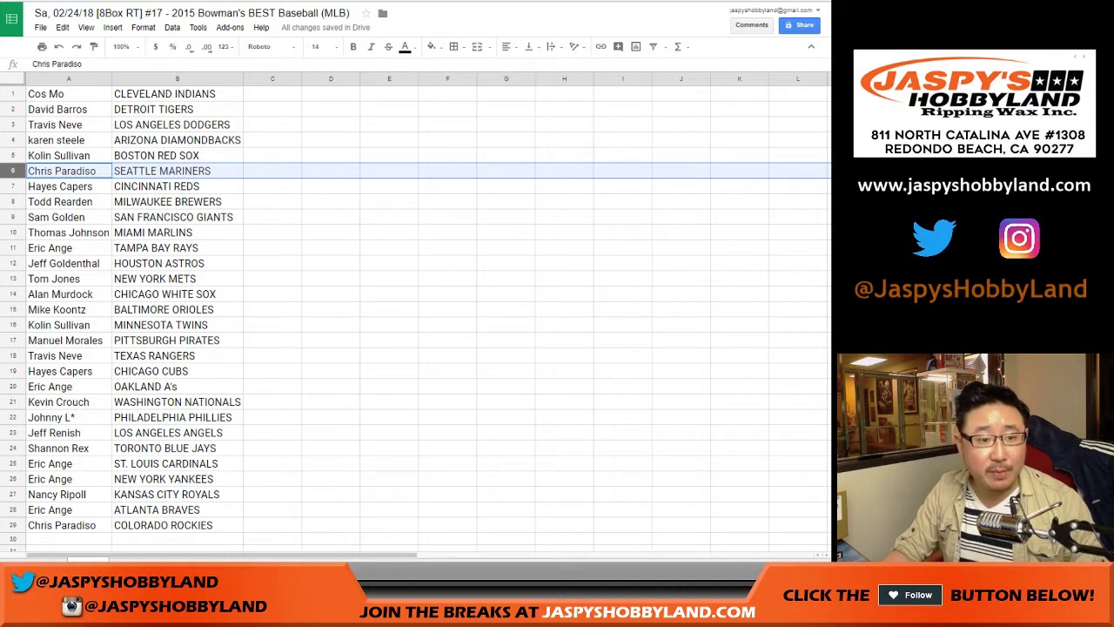
{"action": "left_click", "coordinate": [13, 187]}
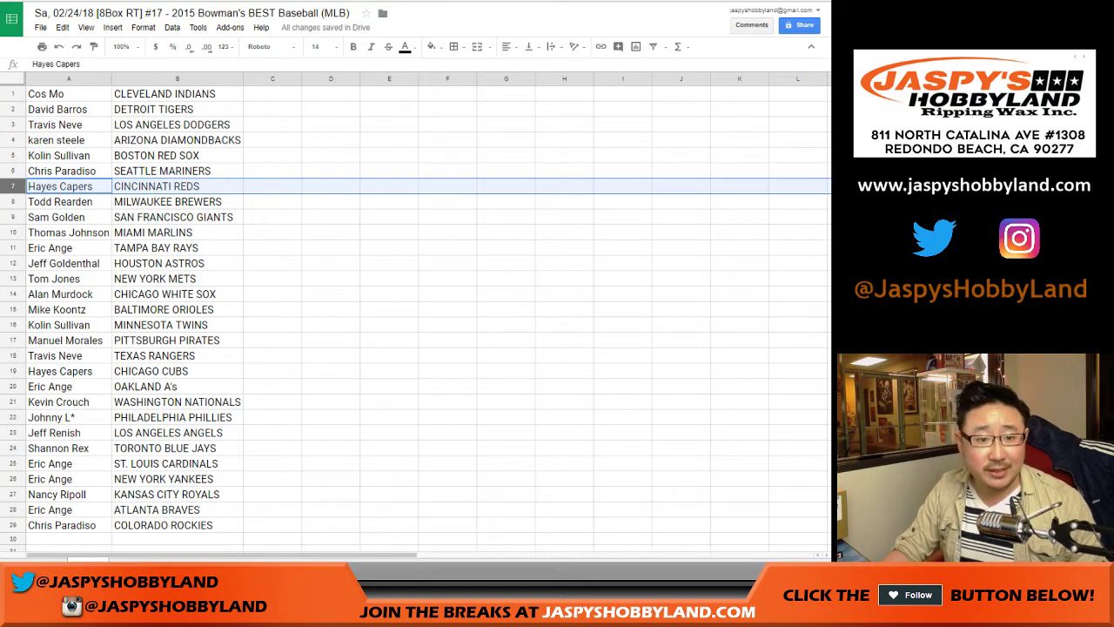
{"action": "left_click", "coordinate": [13, 202]}
{"action": "left_click", "coordinate": [13, 217]}
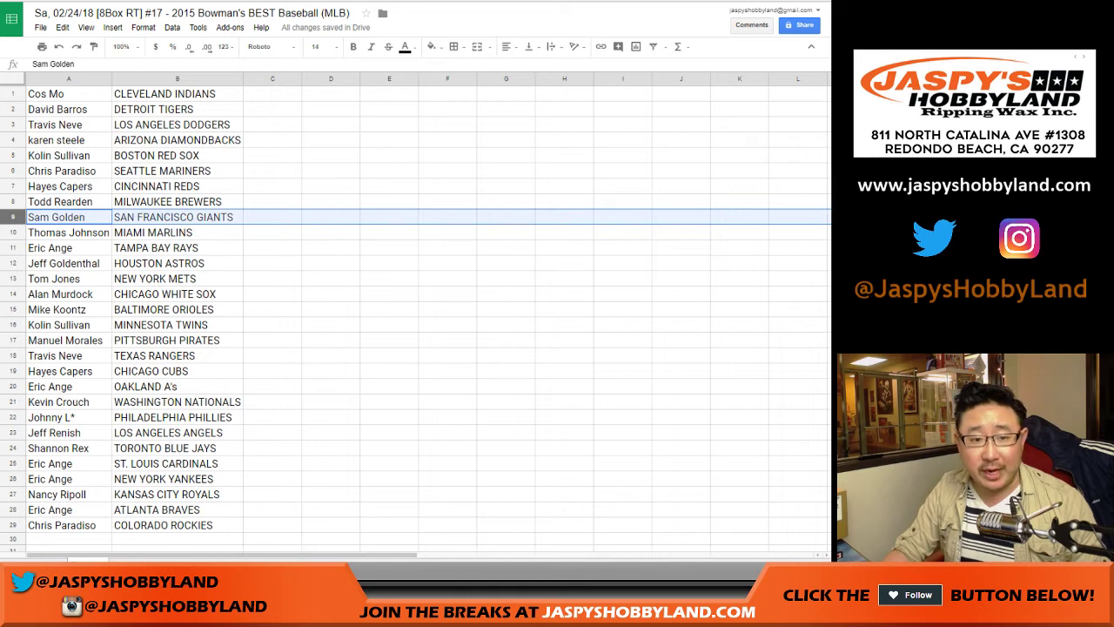
{"action": "left_click", "coordinate": [13, 232]}
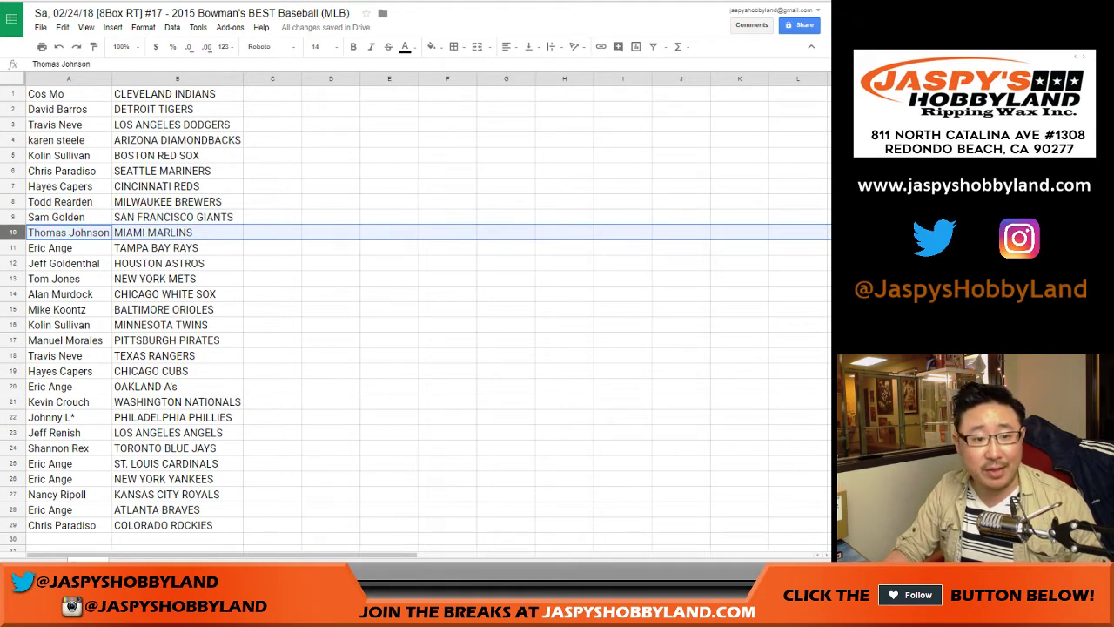
{"action": "left_click", "coordinate": [13, 248]}
{"action": "left_click", "coordinate": [13, 263]}
{"action": "scroll", "coordinate": [13, 263], "scroll_direction": "down", "scroll_amount": 2}
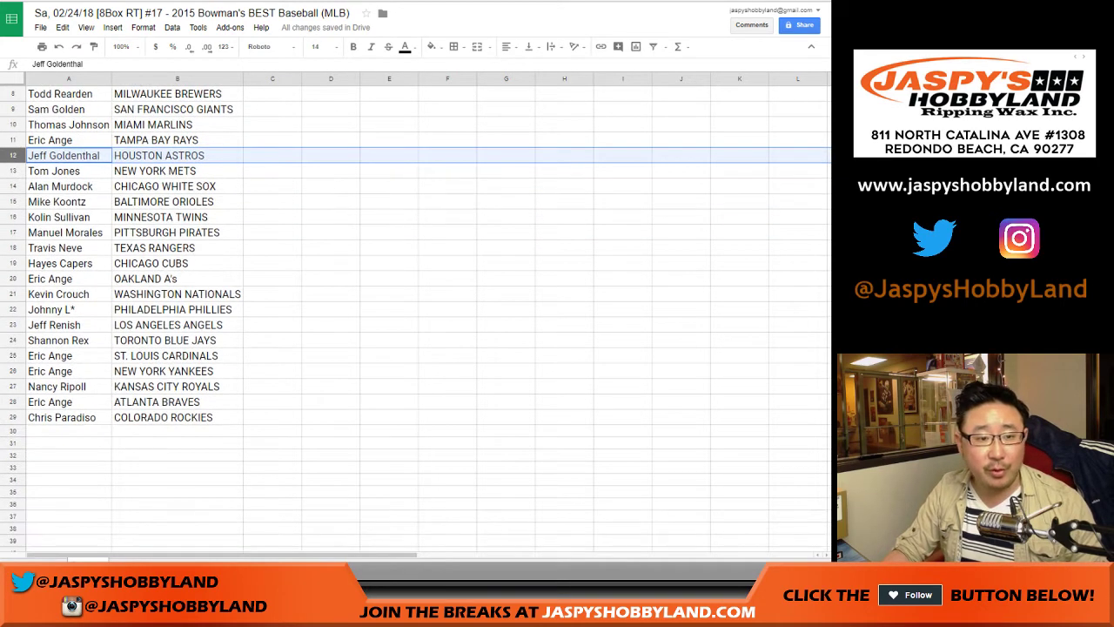
{"action": "left_click", "coordinate": [13, 171]}
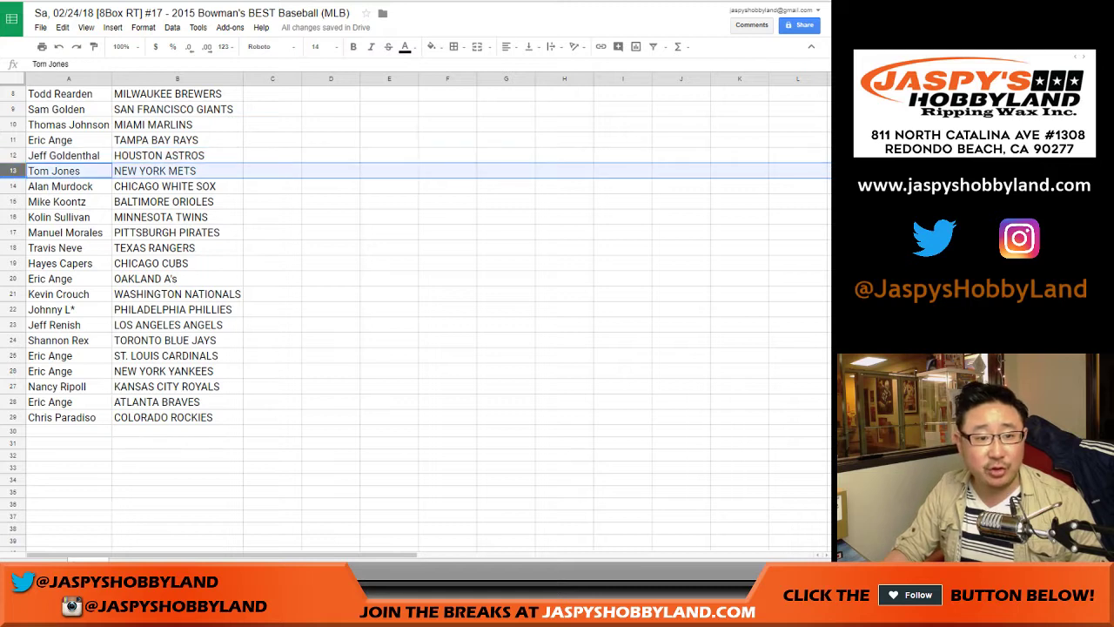
{"action": "left_click", "coordinate": [13, 187]}
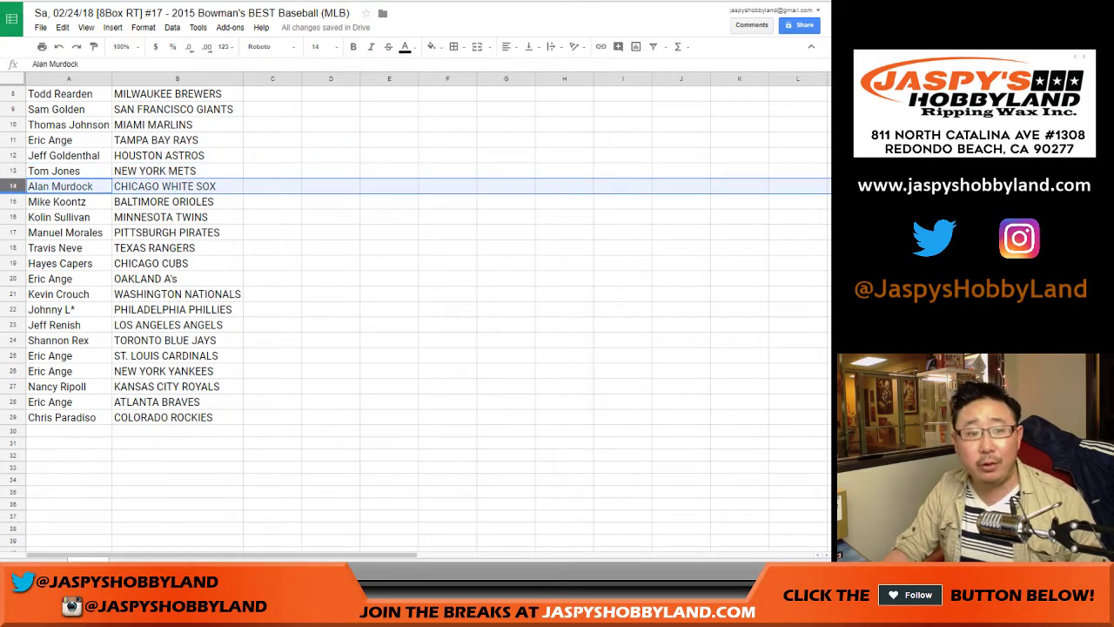
{"action": "left_click", "coordinate": [13, 201]}
{"action": "left_click", "coordinate": [13, 216]}
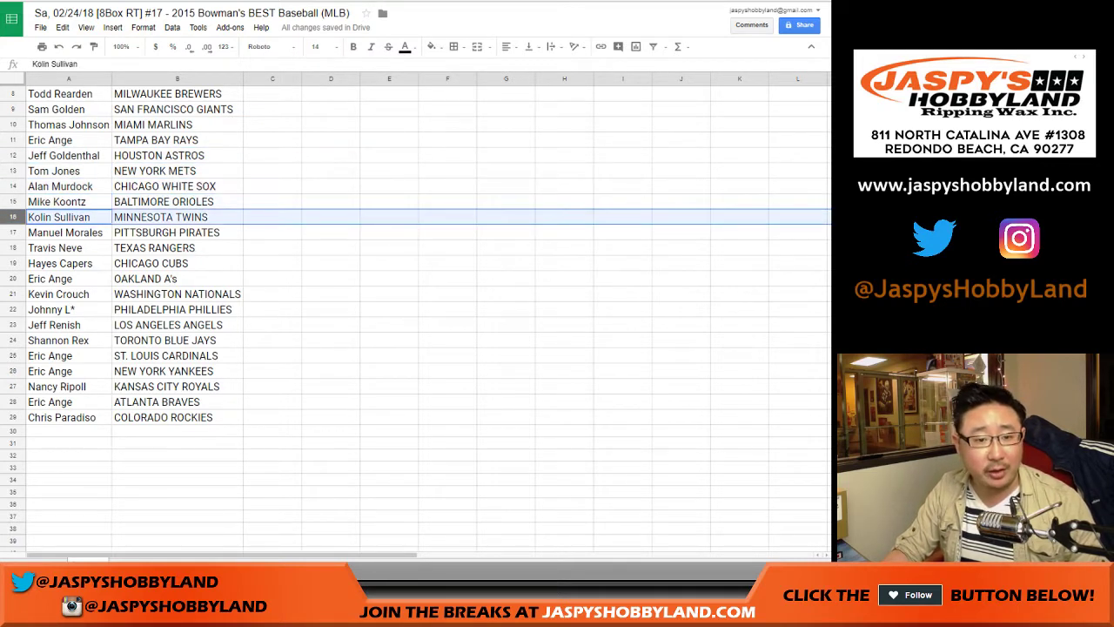
{"action": "left_click", "coordinate": [13, 233]}
{"action": "left_click", "coordinate": [14, 248]}
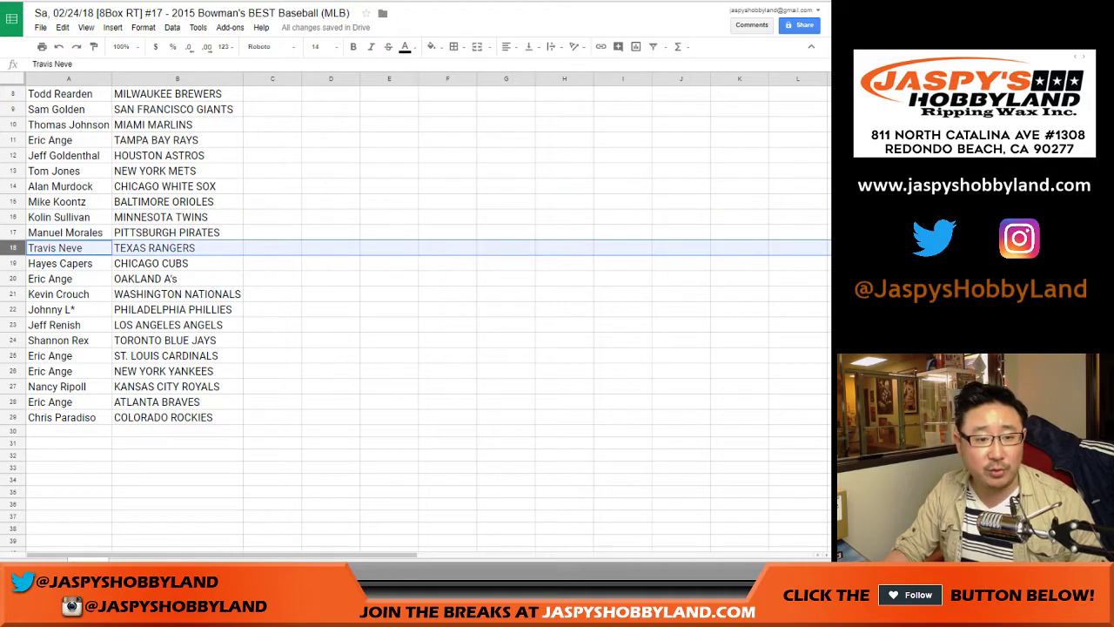
{"action": "left_click", "coordinate": [13, 263]}
{"action": "scroll", "coordinate": [418, 313], "scroll_direction": "up", "scroll_amount": 3}
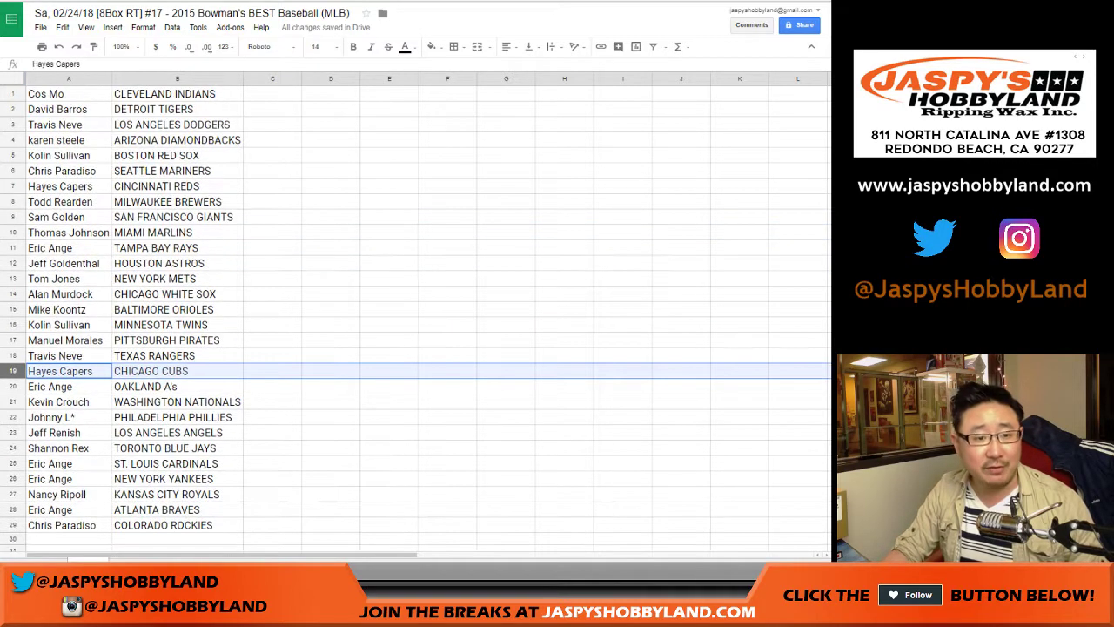
{"action": "scroll", "coordinate": [418, 313], "scroll_direction": "down", "scroll_amount": 3}
{"action": "scroll", "coordinate": [418, 314], "scroll_direction": "down", "scroll_amount": 2}
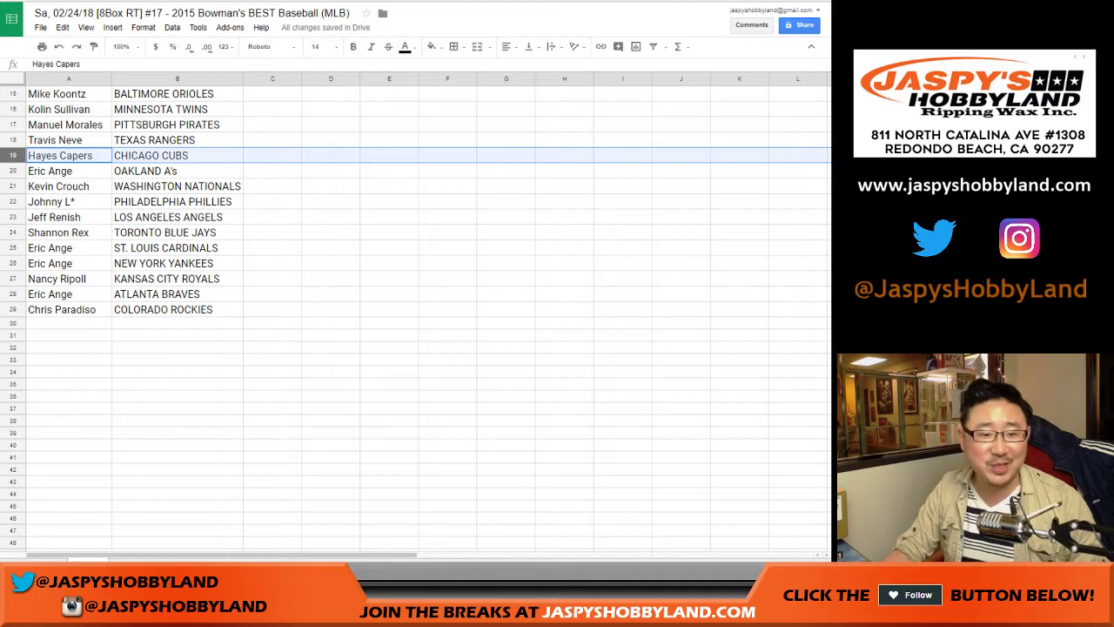
{"action": "left_click", "coordinate": [13, 170]}
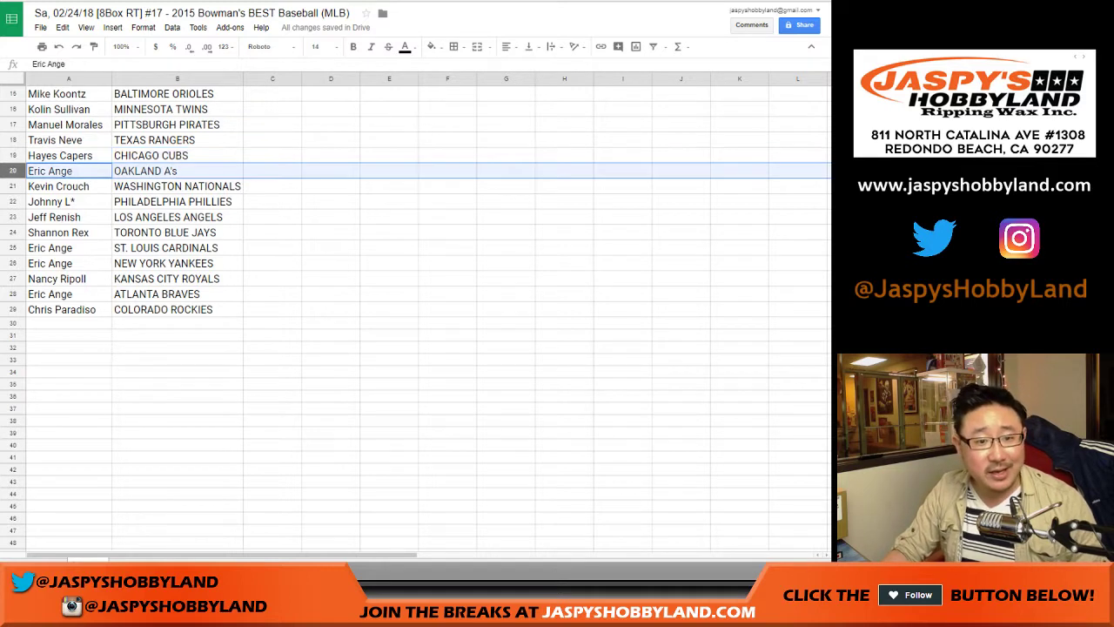
{"action": "left_click", "coordinate": [13, 187]}
{"action": "left_click", "coordinate": [13, 201]}
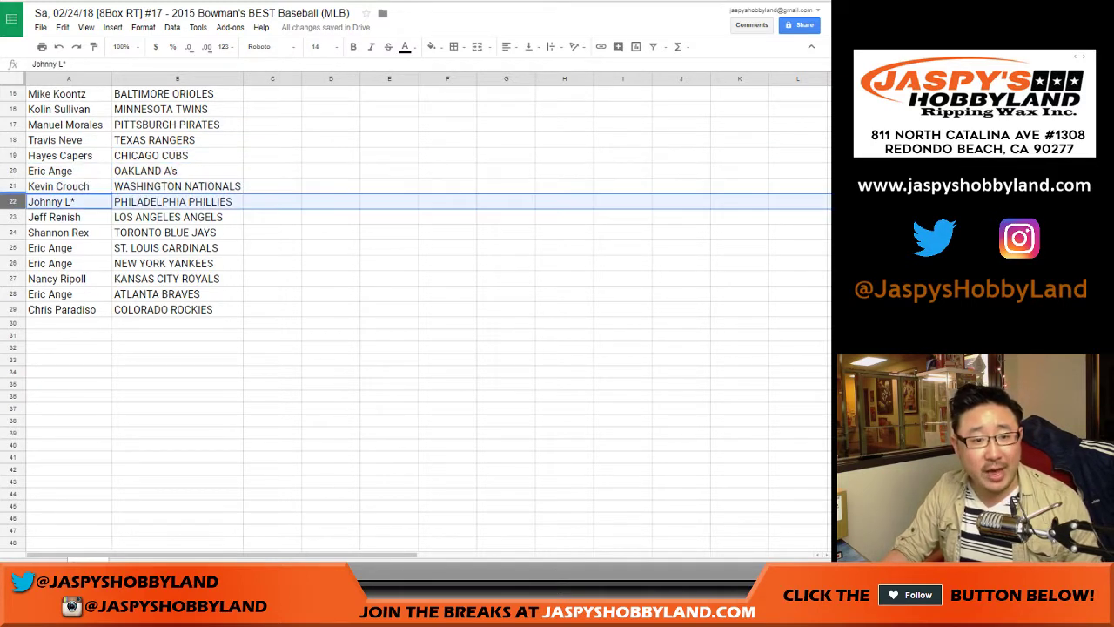
{"action": "left_click", "coordinate": [13, 217]}
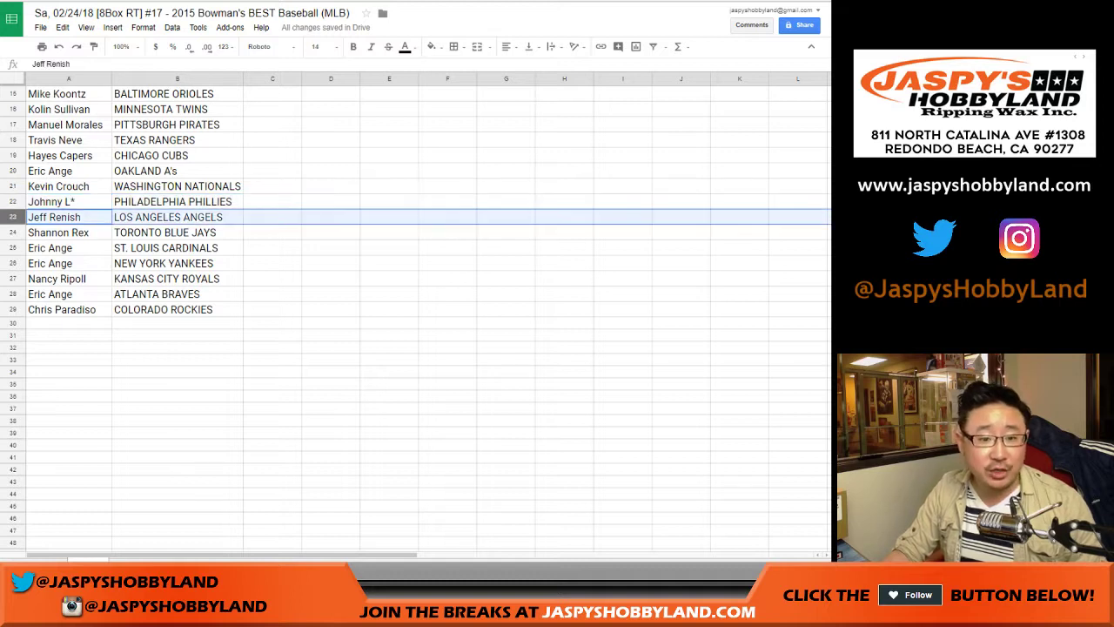
{"action": "left_click", "coordinate": [13, 232]}
{"action": "left_click_drag", "start_coordinate": [13, 248], "coordinate": [13, 262]}
{"action": "left_click", "coordinate": [13, 279]}
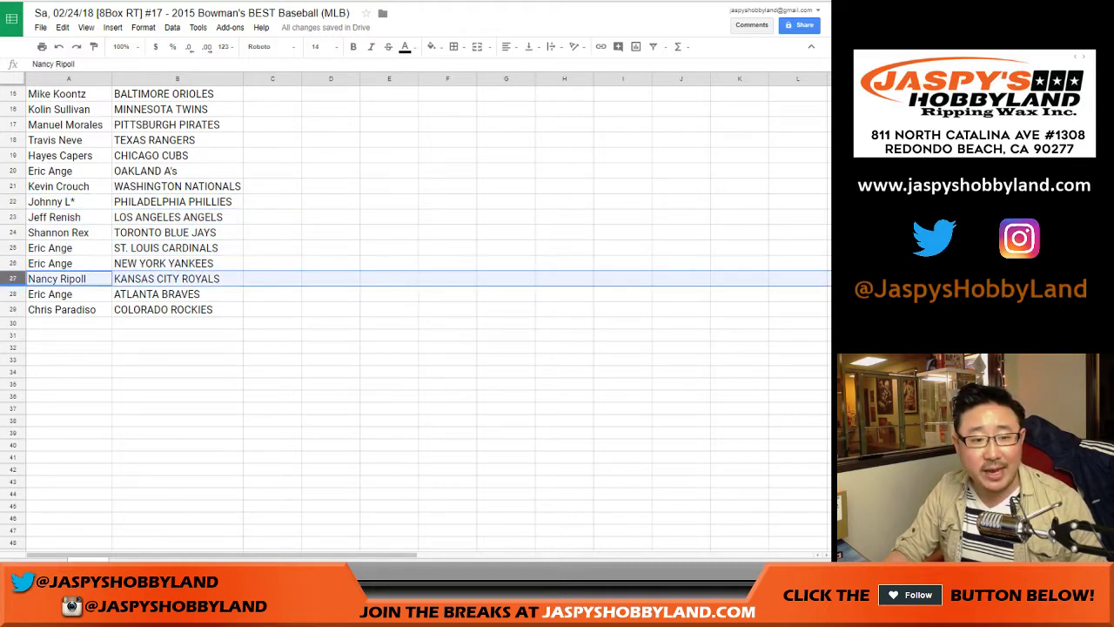
{"action": "left_click", "coordinate": [13, 294]}
{"action": "left_click", "coordinate": [13, 310]}
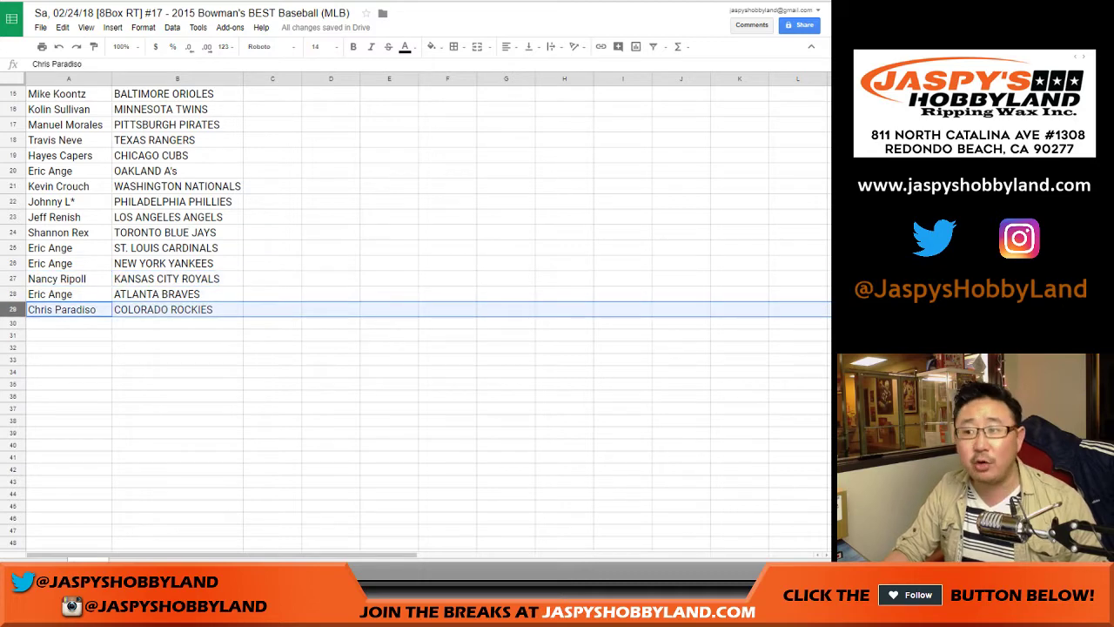
- Sort the whole sheet by the team names in column B from A to Z
{"action": "scroll", "coordinate": [416, 313], "scroll_direction": "up", "scroll_amount": 5}
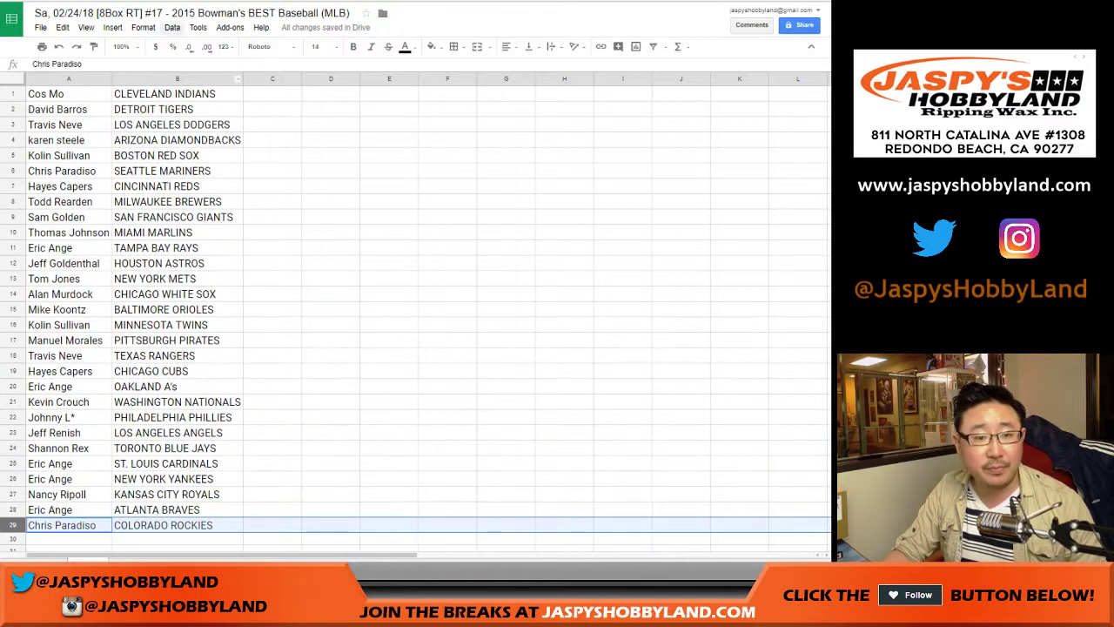
{"action": "left_click", "coordinate": [177, 78]}
{"action": "left_click", "coordinate": [172, 27]}
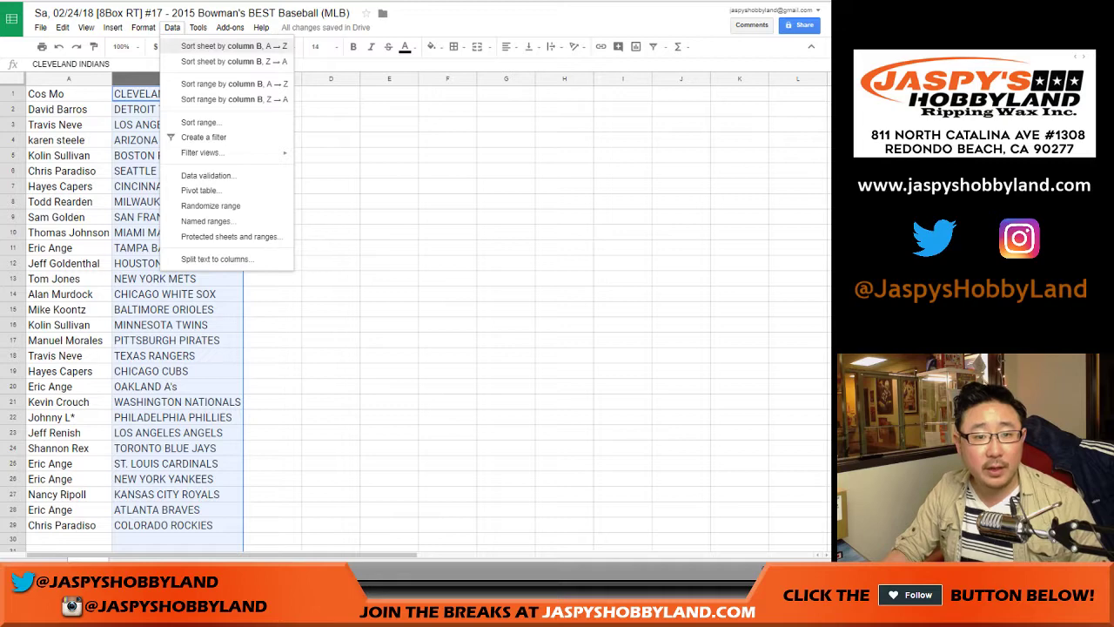
{"action": "left_click", "coordinate": [209, 46]}
- Apply all borders to the name and team table in A1:B29 and center its text horizontally
{"action": "left_click", "coordinate": [69, 94]}
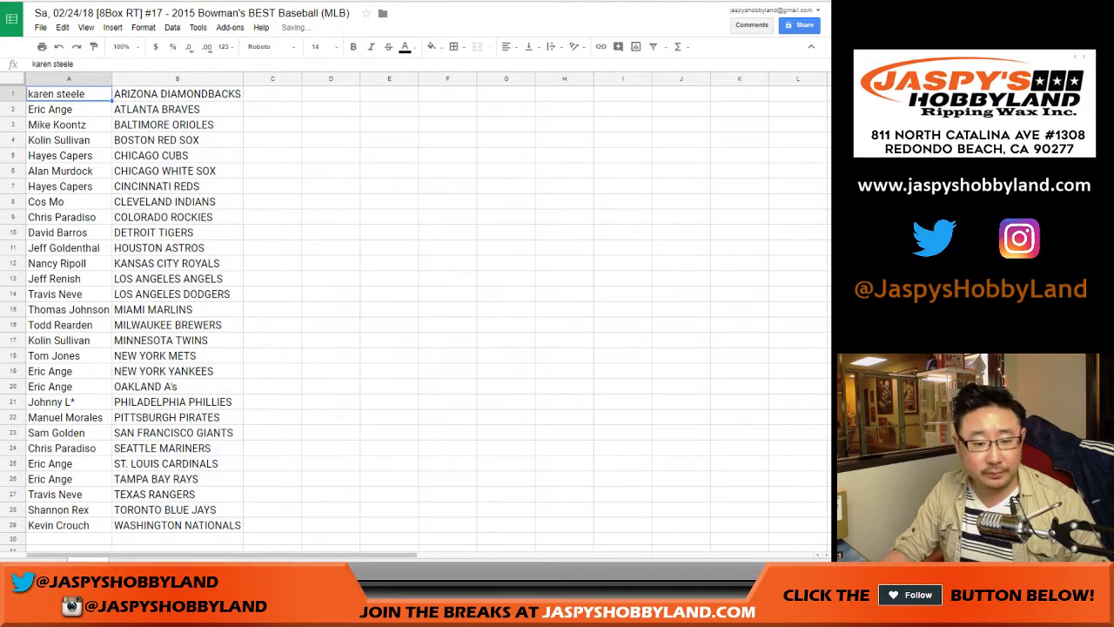
{"action": "key", "text": "ctrl+a"}
{"action": "left_click", "coordinate": [454, 47]}
{"action": "left_click", "coordinate": [458, 71]}
{"action": "left_click", "coordinate": [510, 47]}
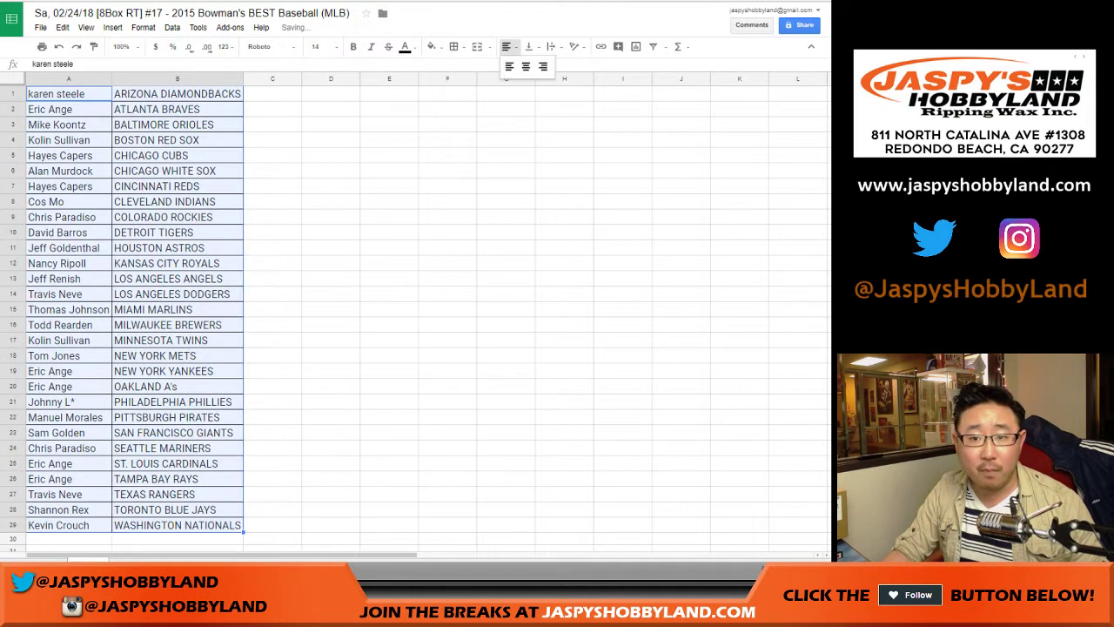
{"action": "left_click", "coordinate": [525, 66]}
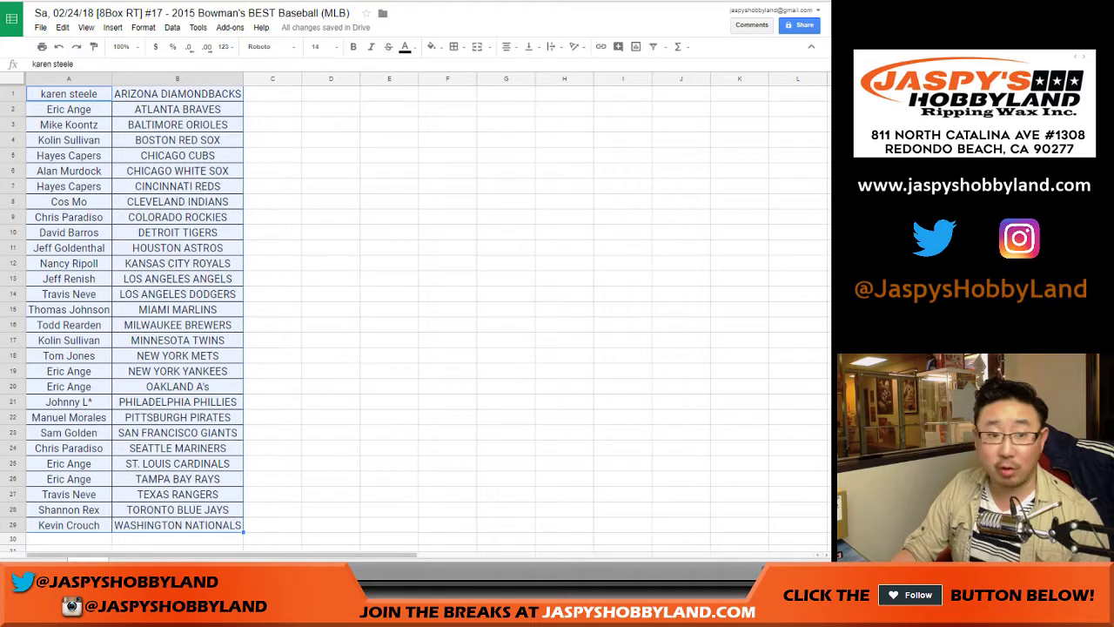
- Review individual pairings by highlighting their rows, including the Red Sox, Rockies, Dodgers, Rangers, Indians and Giants
{"action": "left_click", "coordinate": [13, 140]}
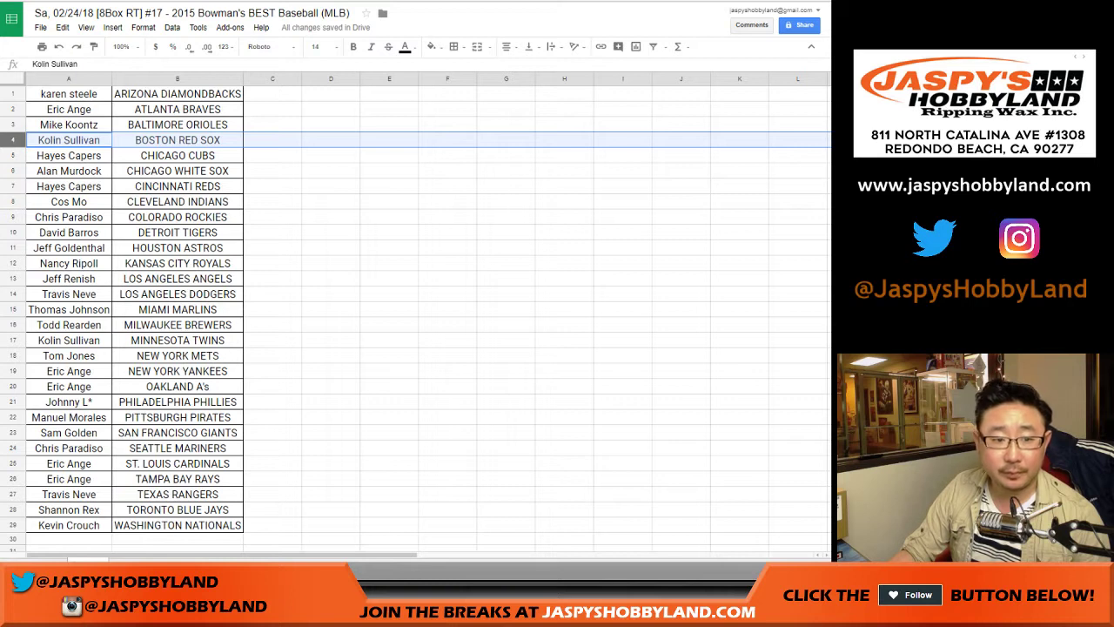
{"action": "left_click", "coordinate": [12, 217]}
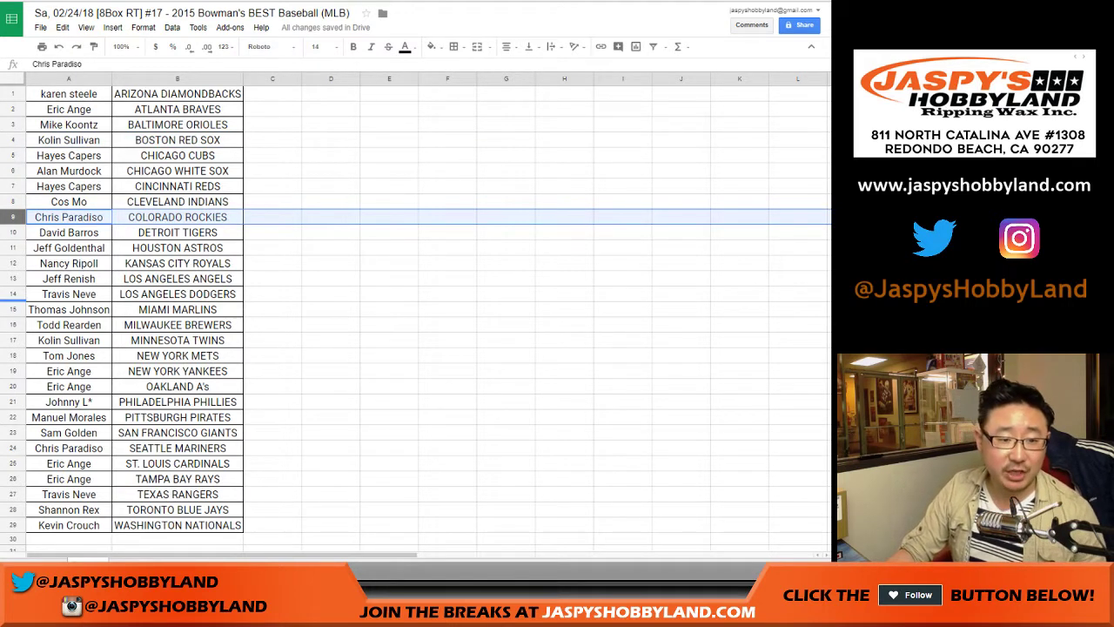
{"action": "left_click", "coordinate": [12, 294]}
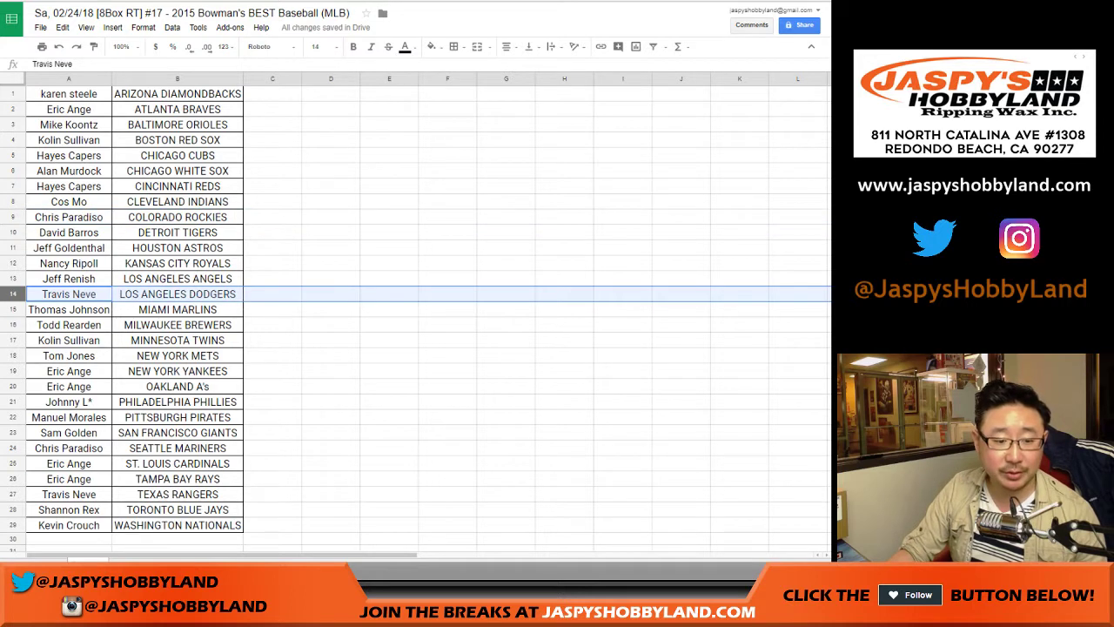
{"action": "left_click", "coordinate": [12, 494], "text": "ctrl"}
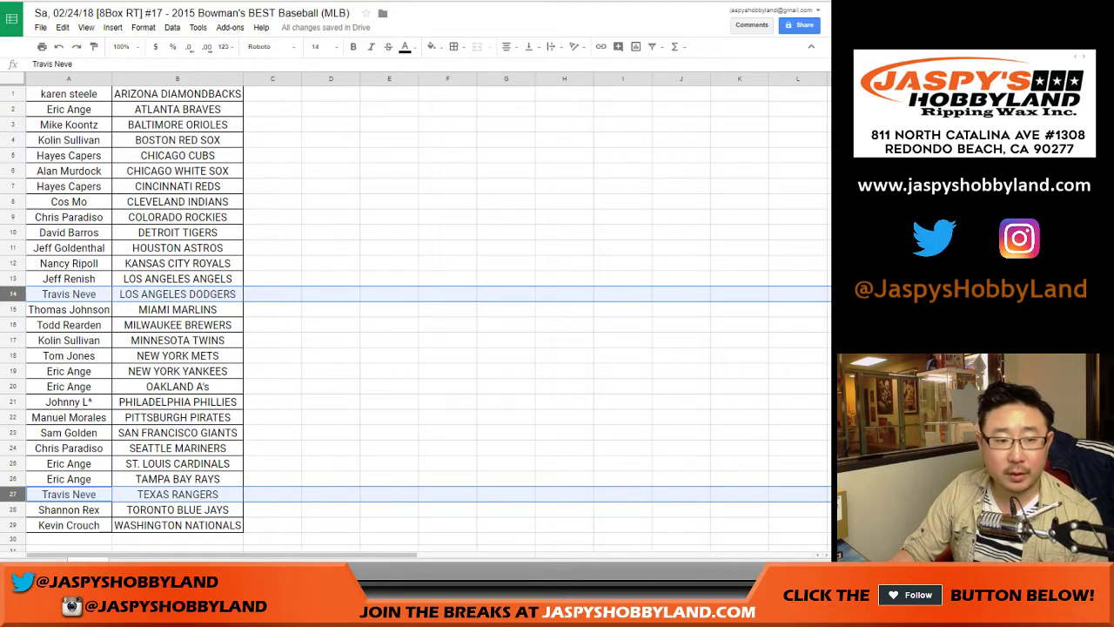
{"action": "left_click", "coordinate": [13, 202]}
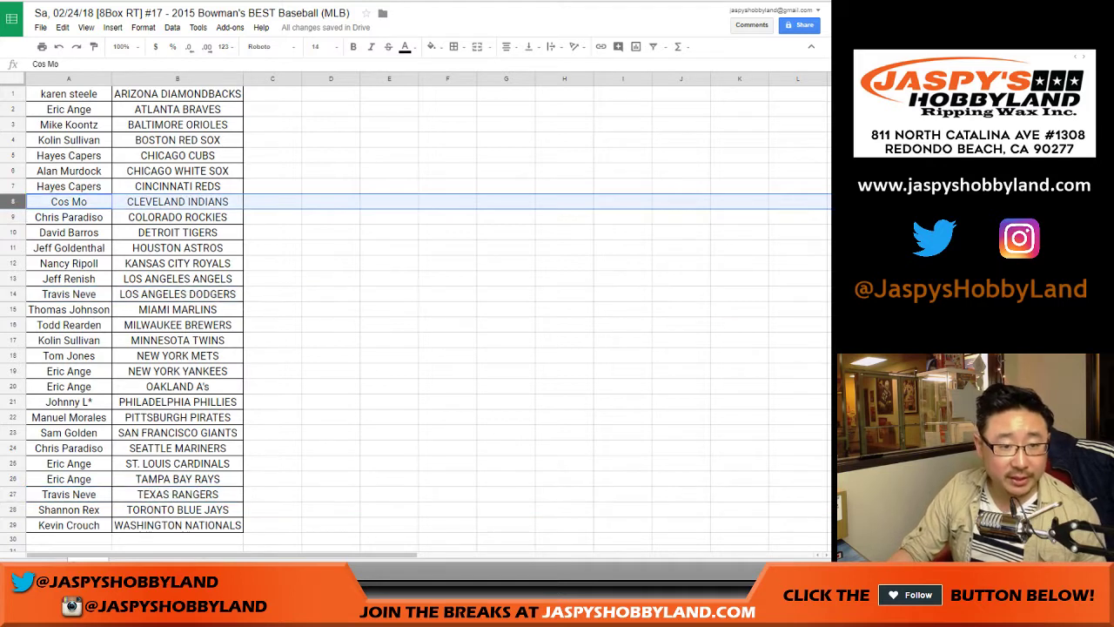
{"action": "left_click", "coordinate": [12, 216]}
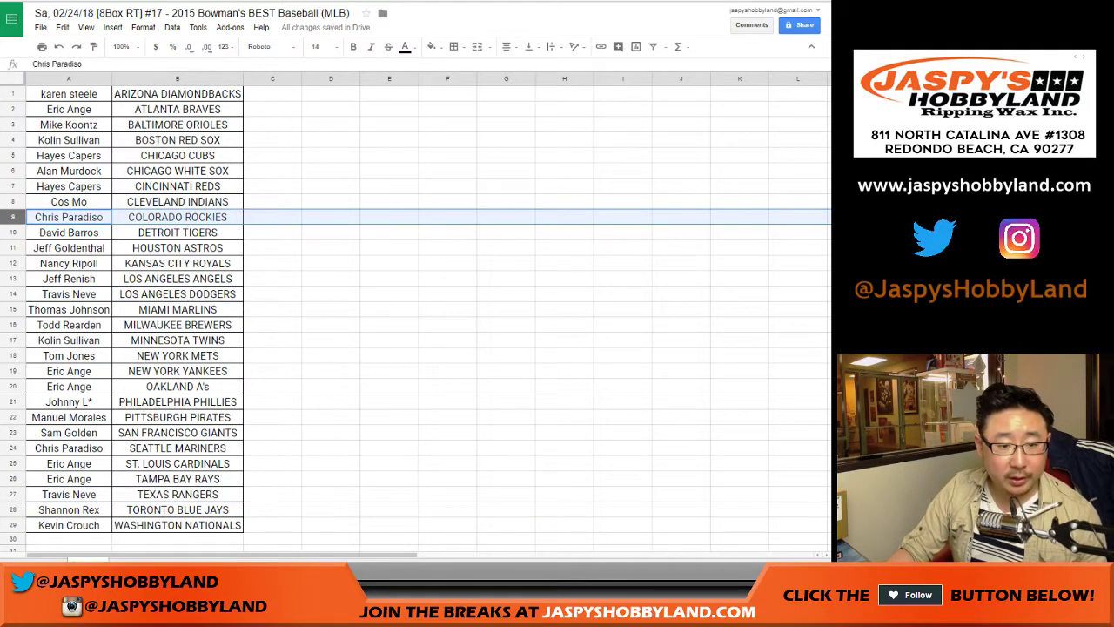
{"action": "left_click", "coordinate": [12, 433], "text": "ctrl"}
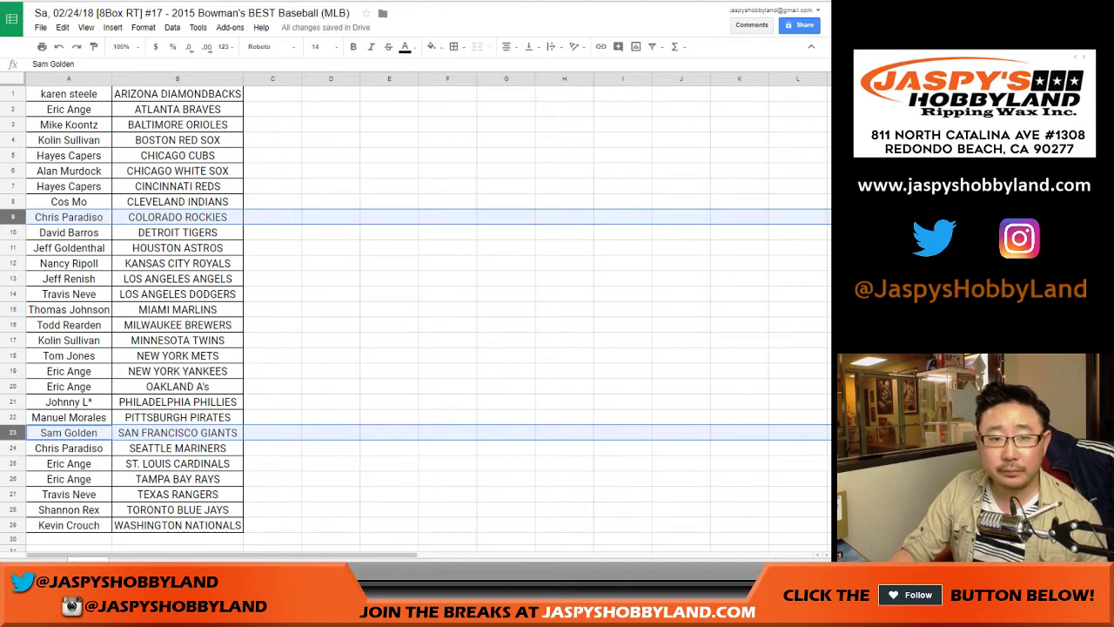
{"action": "left_click", "coordinate": [272, 94]}
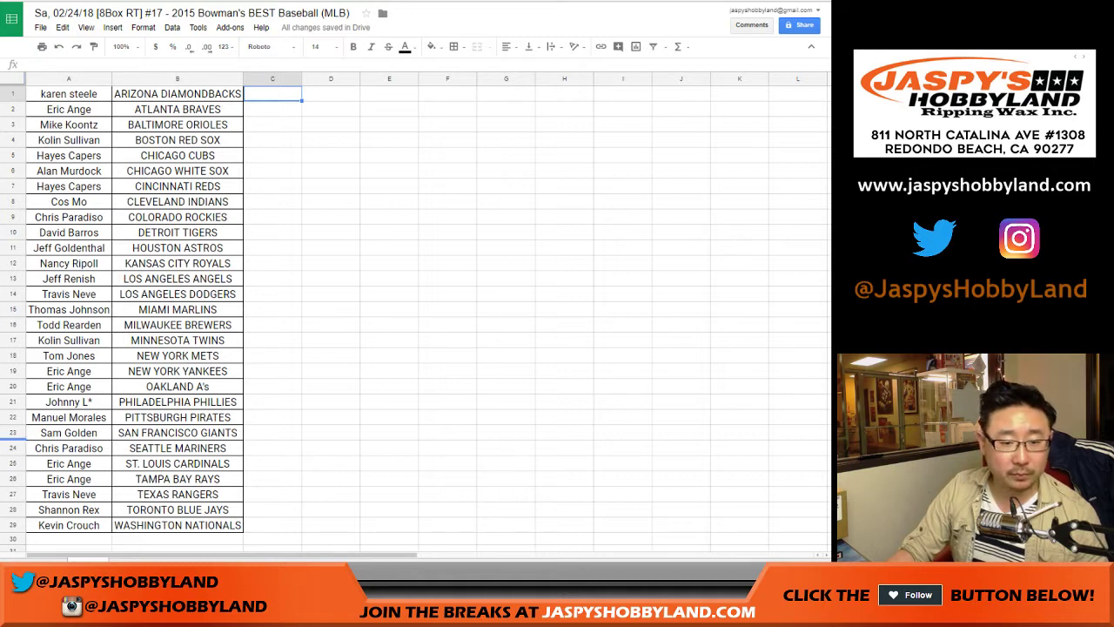
{"action": "left_click", "coordinate": [12, 448]}
{"action": "left_click", "coordinate": [13, 434]}
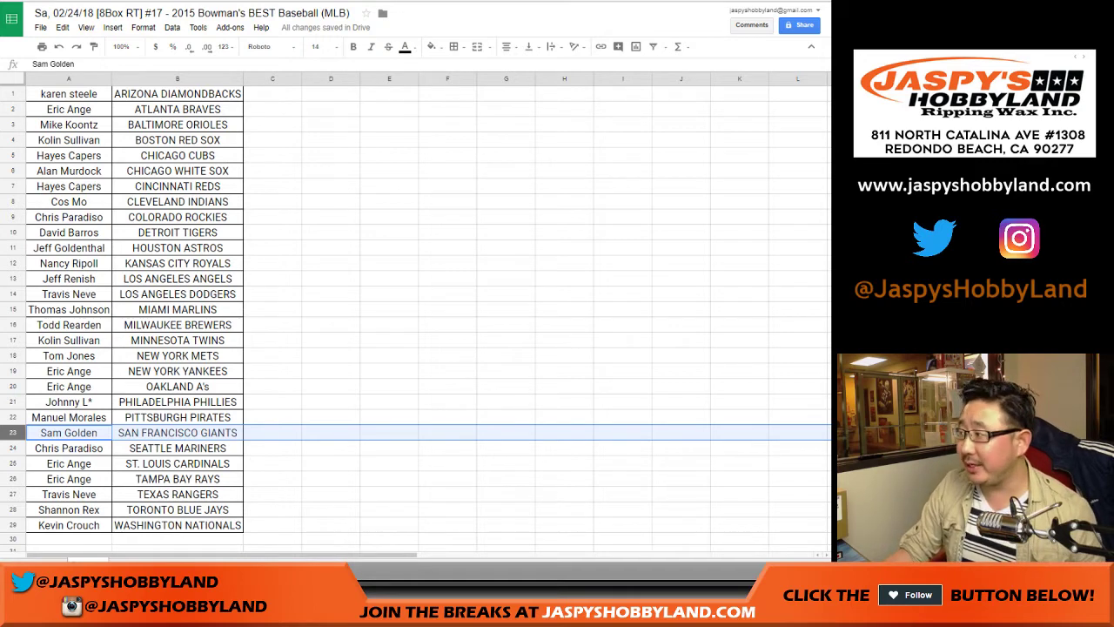
- Print the current sheet on Letter paper in portrait orientation, scaled to fit the width
{"action": "left_click", "coordinate": [41, 46]}
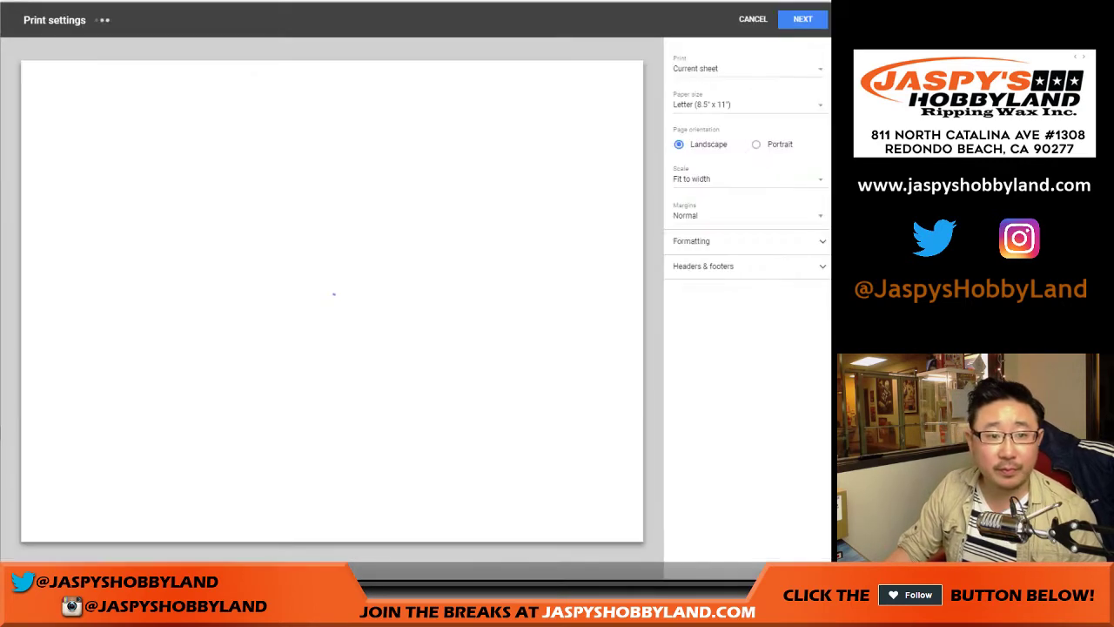
{"action": "left_click", "coordinate": [756, 143]}
{"action": "left_click", "coordinate": [703, 265]}
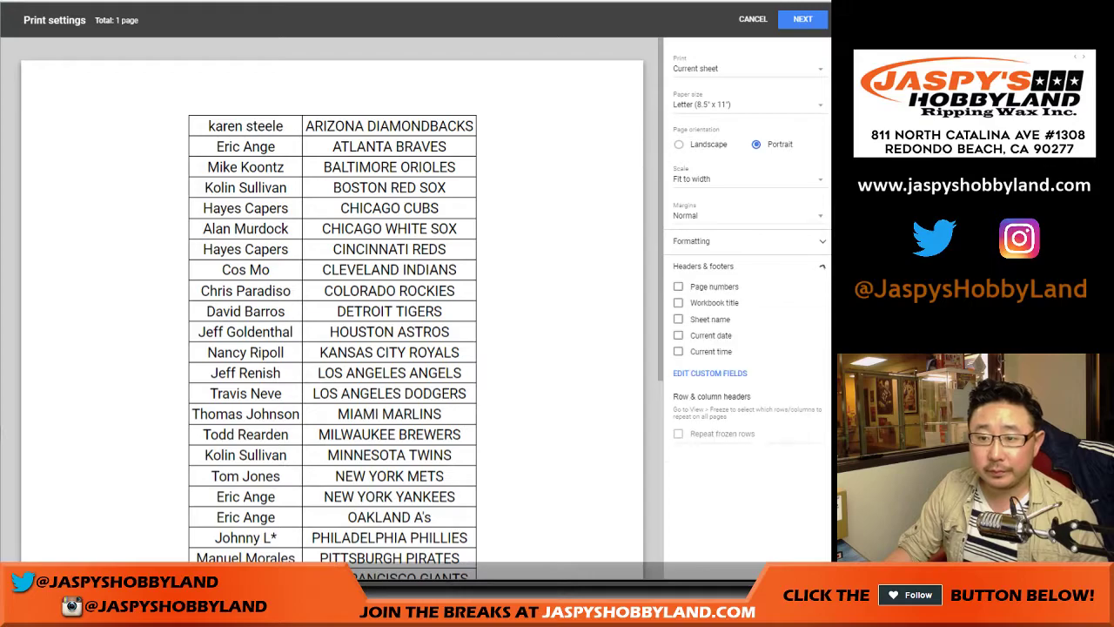
{"action": "left_click", "coordinate": [803, 19]}
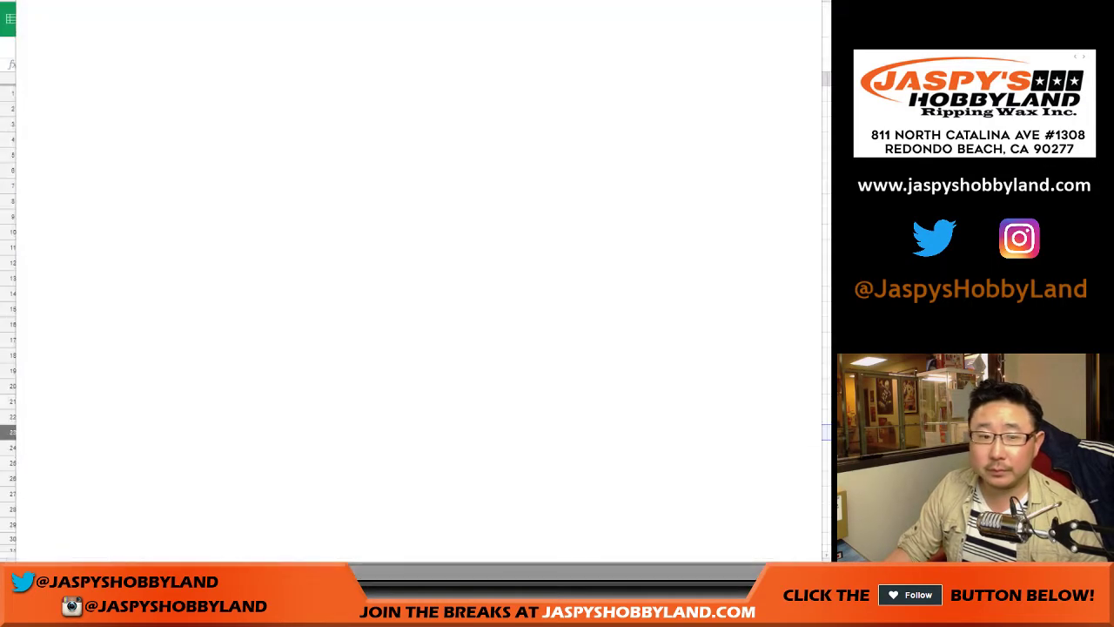
{"action": "key", "text": "Return"}
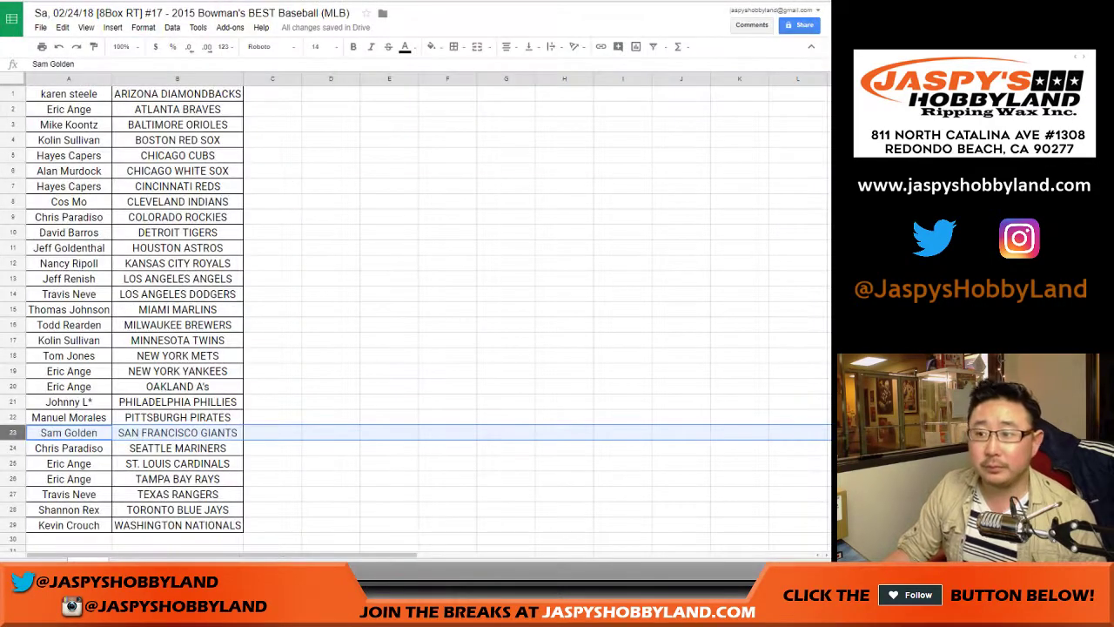